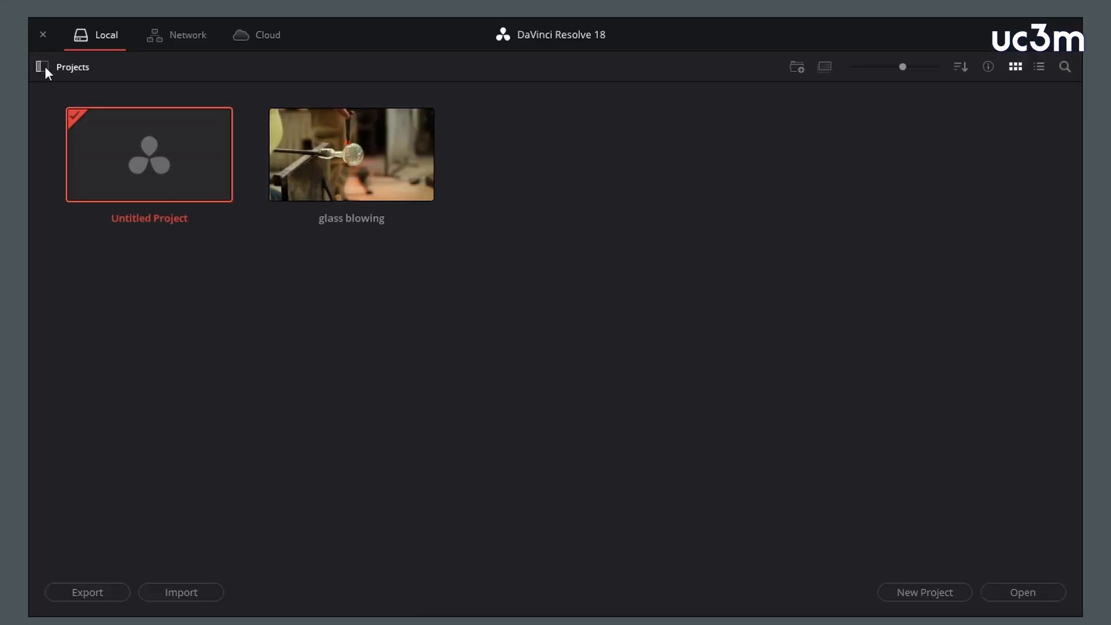
Show the project libraries and browse the tutoriales 21-22 folder of the davinci_21_22 library.
{"action": "left_click", "coordinate": [42, 67]}
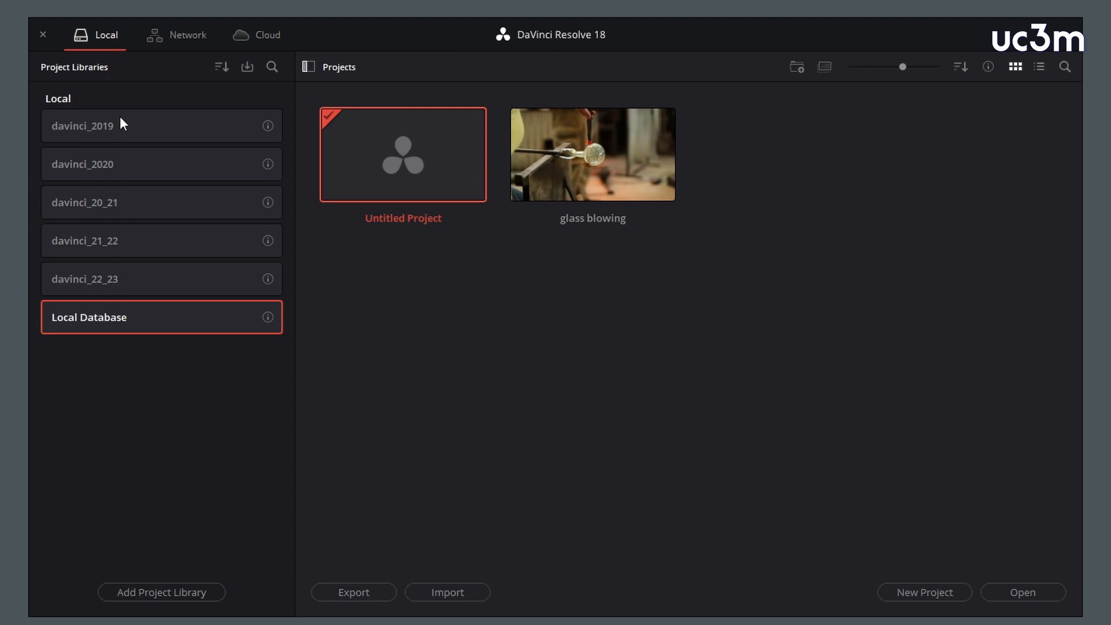
{"action": "left_click", "coordinate": [116, 237]}
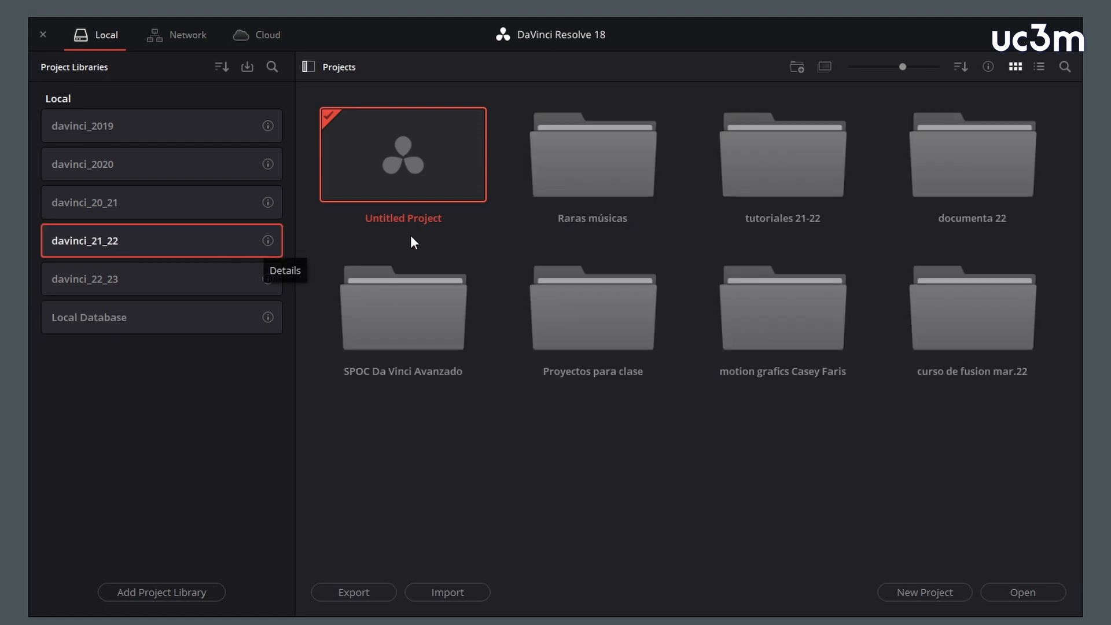
{"action": "double_click", "coordinate": [800, 185]}
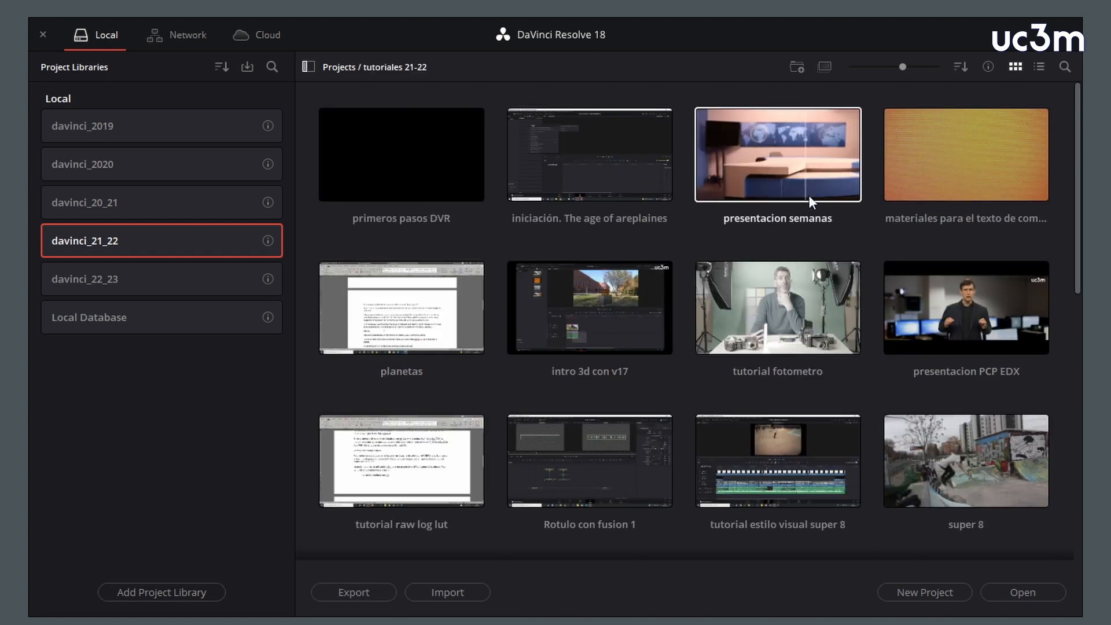
Open the glass blowing project from the Local Database library.
{"action": "left_click", "coordinate": [134, 314]}
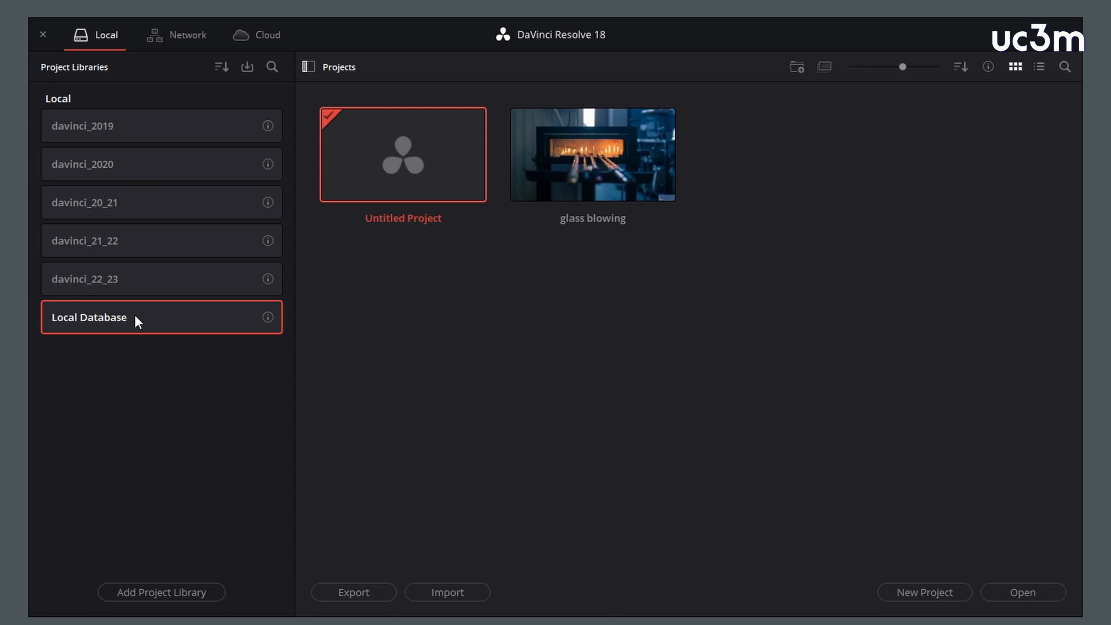
{"action": "double_click", "coordinate": [640, 154]}
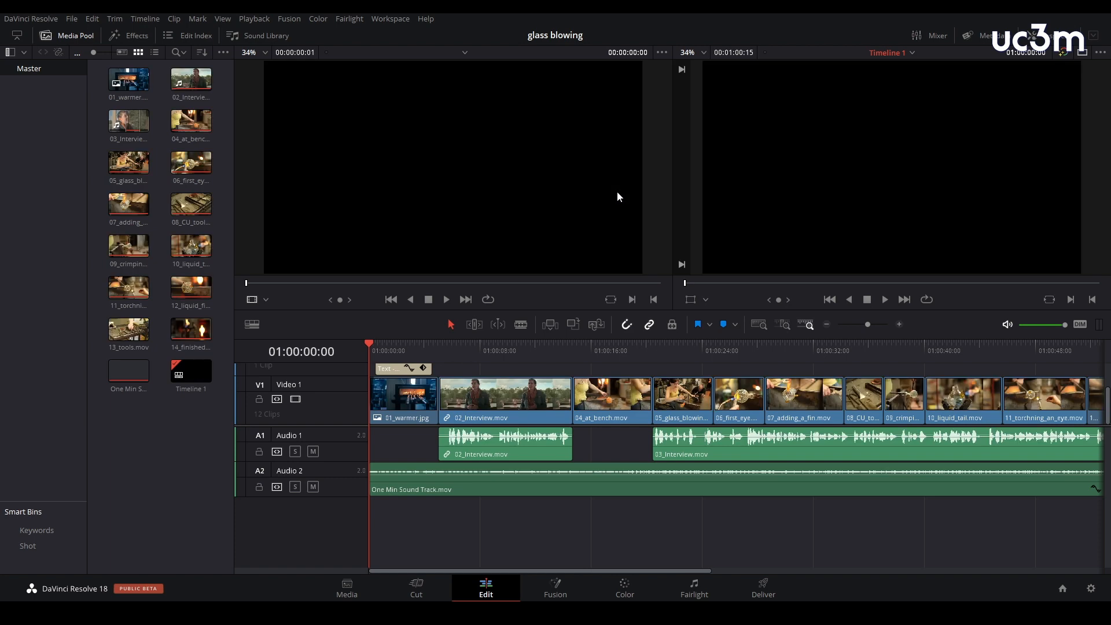
{"action": "left_click_drag", "start_coordinate": [375, 345], "coordinate": [347, 384]}
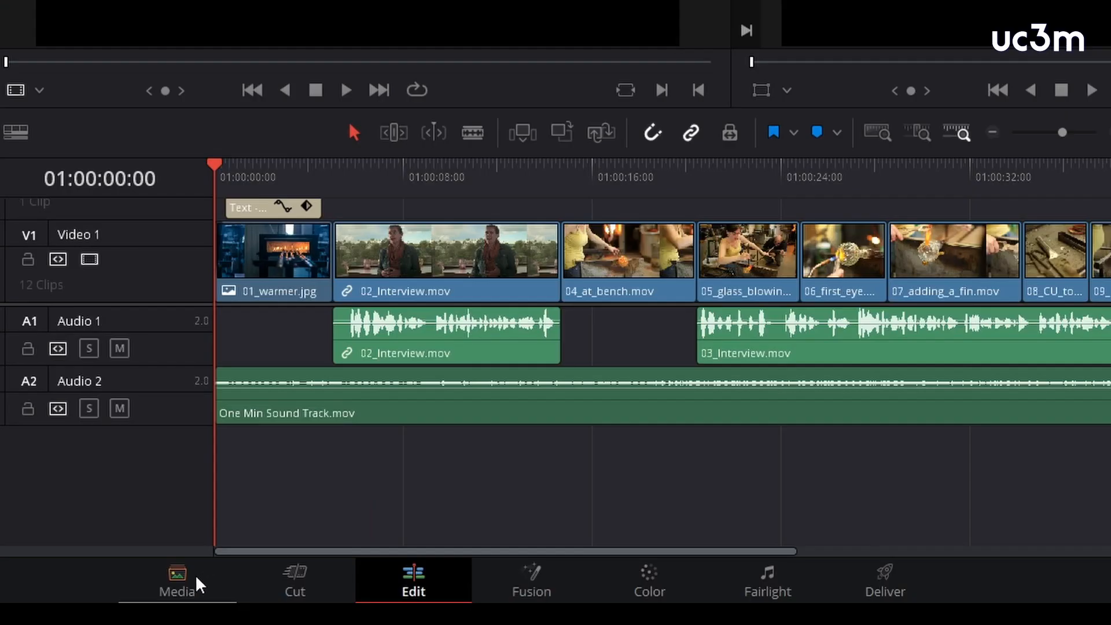
Tour the Media, Cut, Edit, Fusion, Color, Fairlight and Deliver pages and return to the Media page.
{"action": "left_click", "coordinate": [359, 588]}
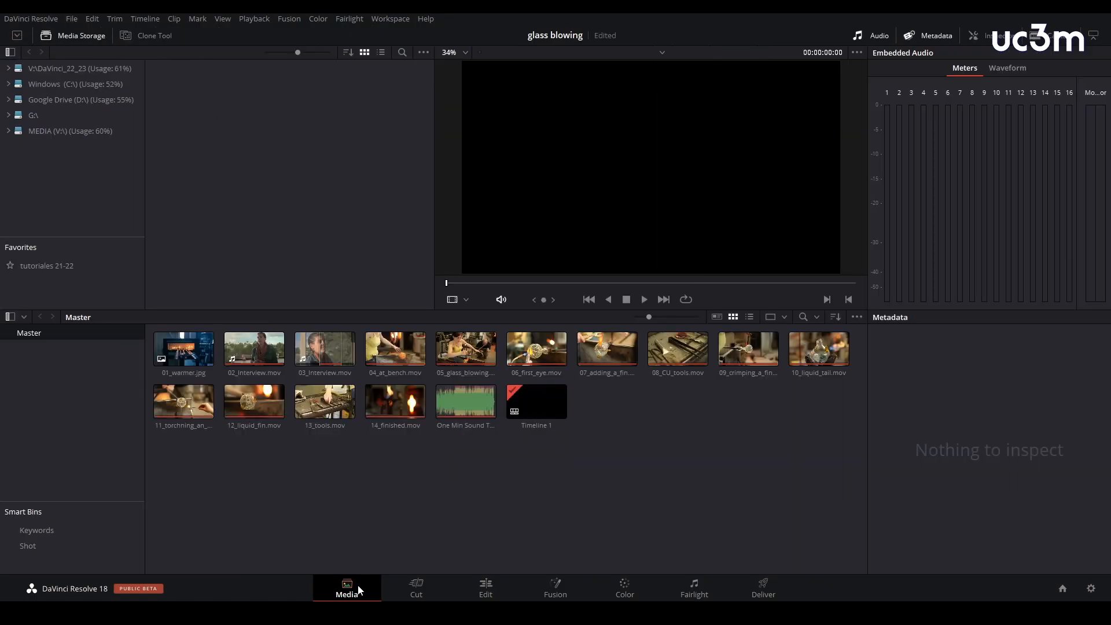
{"action": "left_click", "coordinate": [422, 586]}
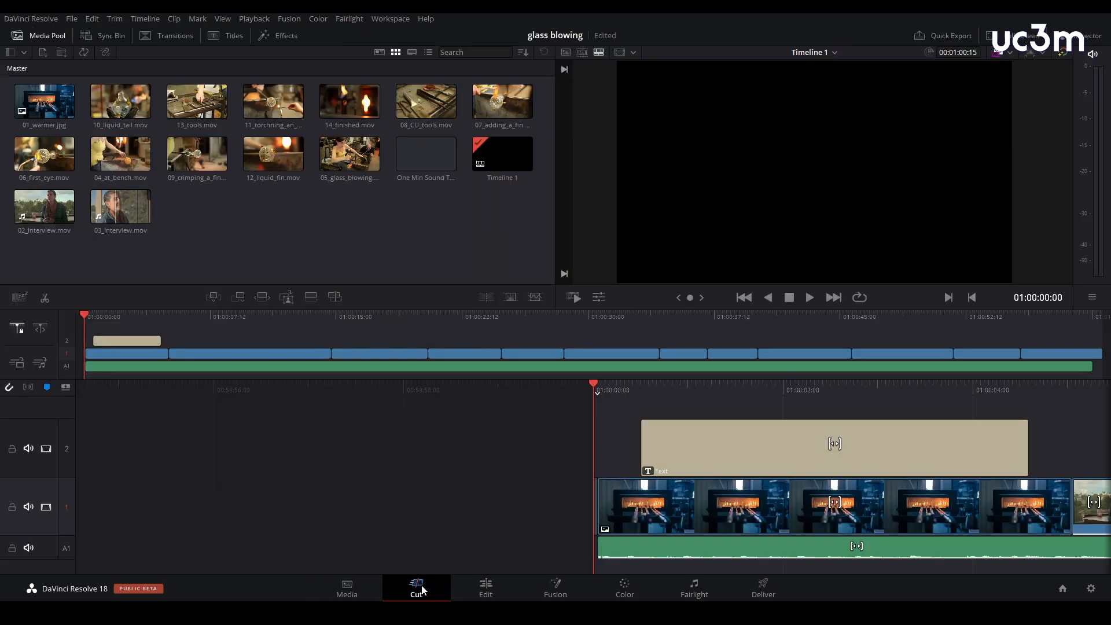
{"action": "left_click", "coordinate": [487, 590]}
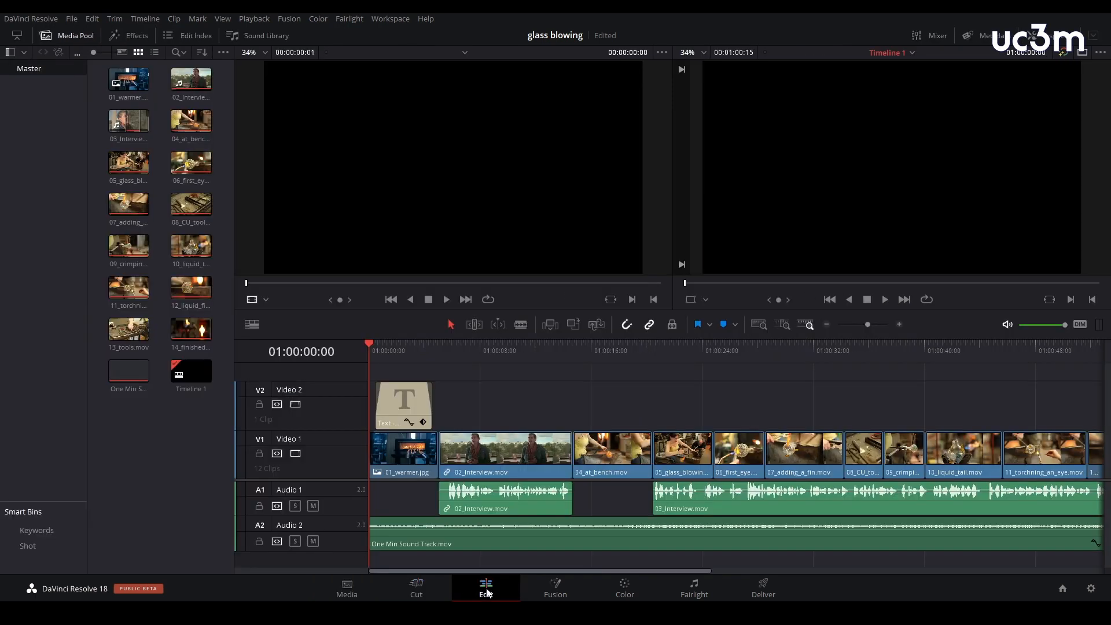
{"action": "left_click", "coordinate": [555, 592]}
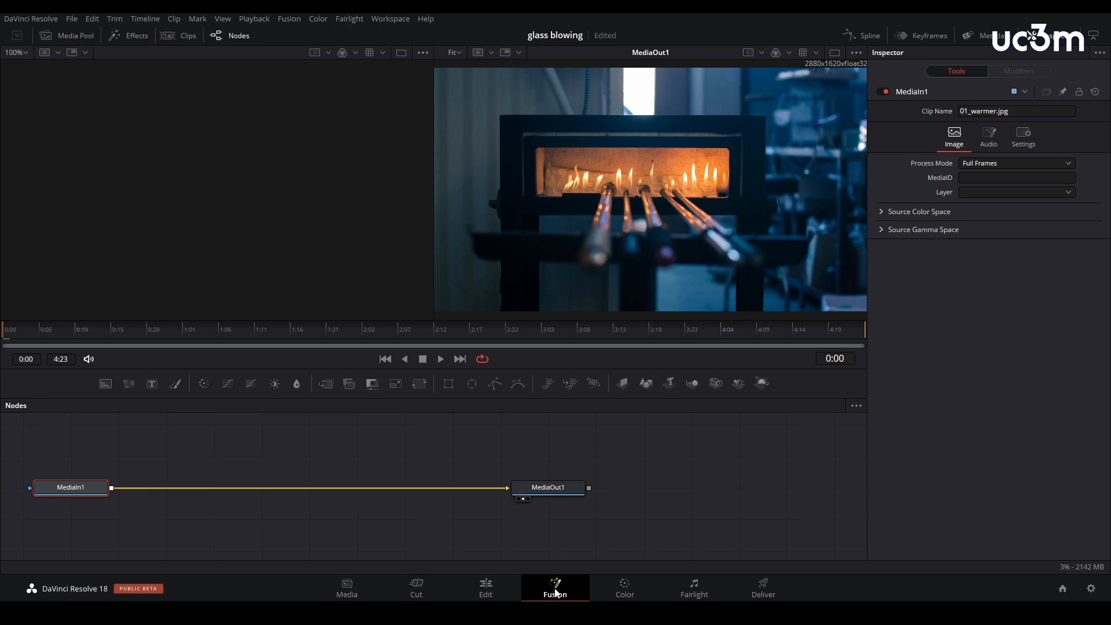
{"action": "left_click", "coordinate": [617, 587]}
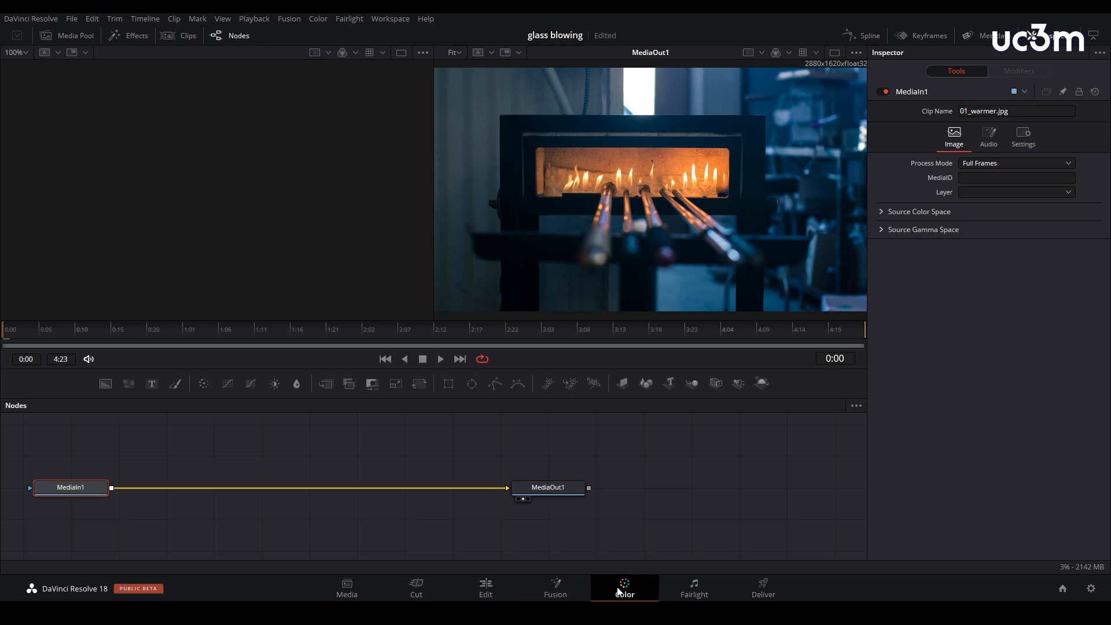
{"action": "left_click", "coordinate": [697, 593]}
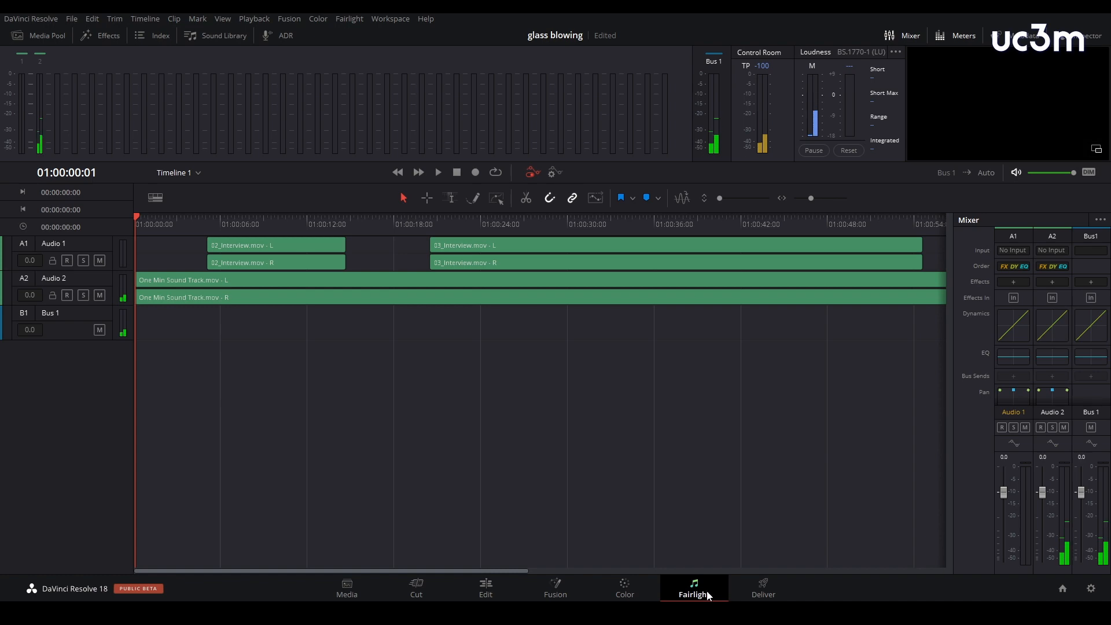
{"action": "left_click", "coordinate": [763, 591]}
{"action": "left_click", "coordinate": [346, 589]}
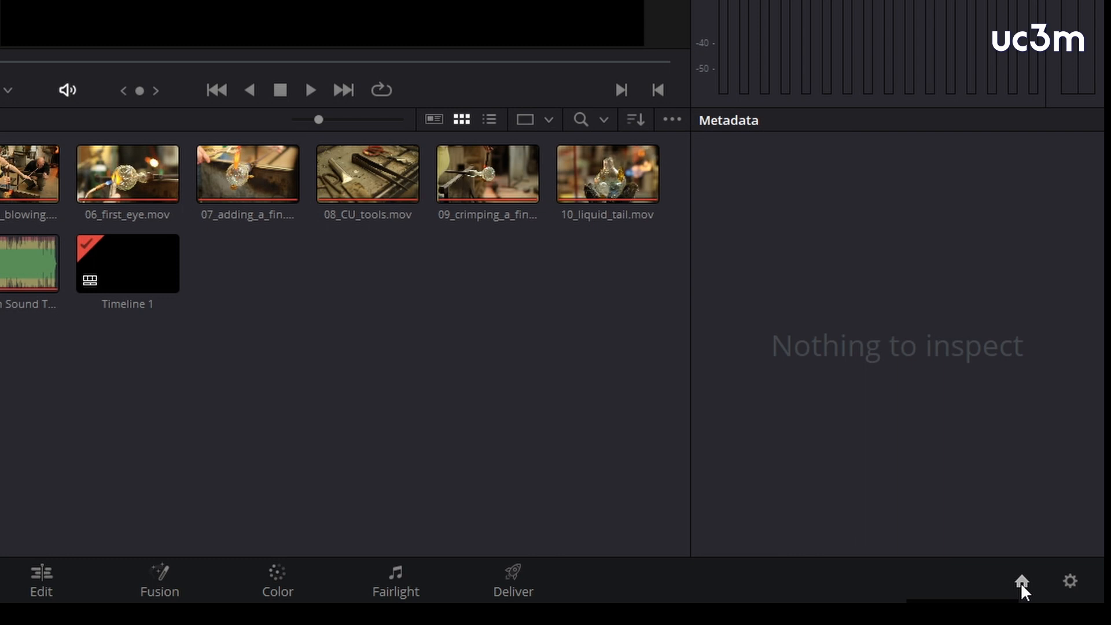
Look at the Project Manager and the project's Master Settings, closing both without making changes.
{"action": "left_click", "coordinate": [1022, 583]}
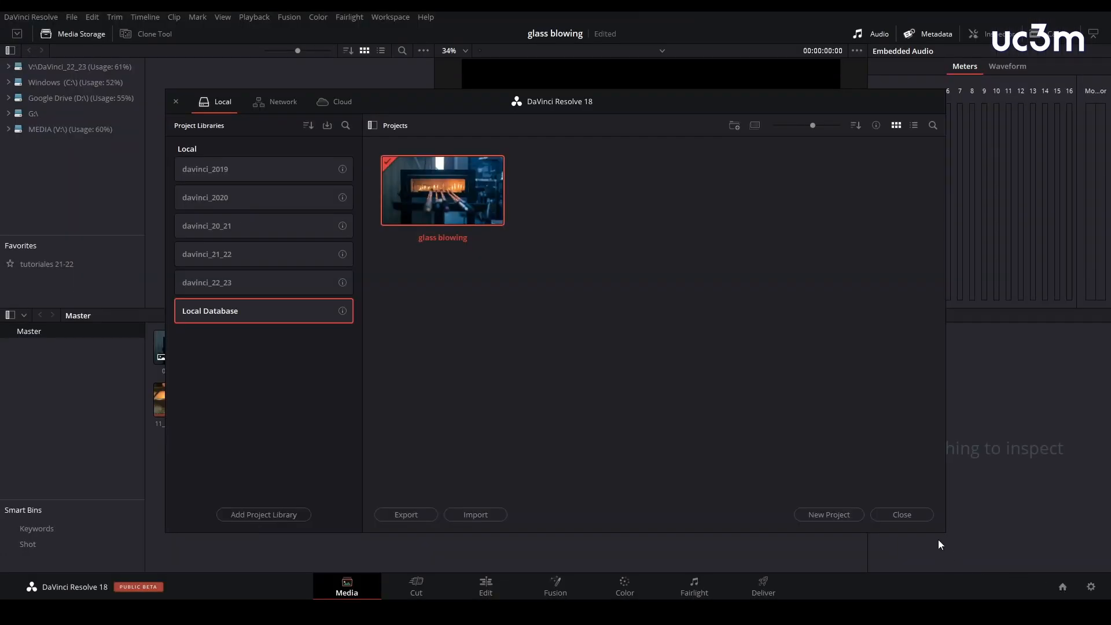
{"action": "left_click", "coordinate": [912, 517]}
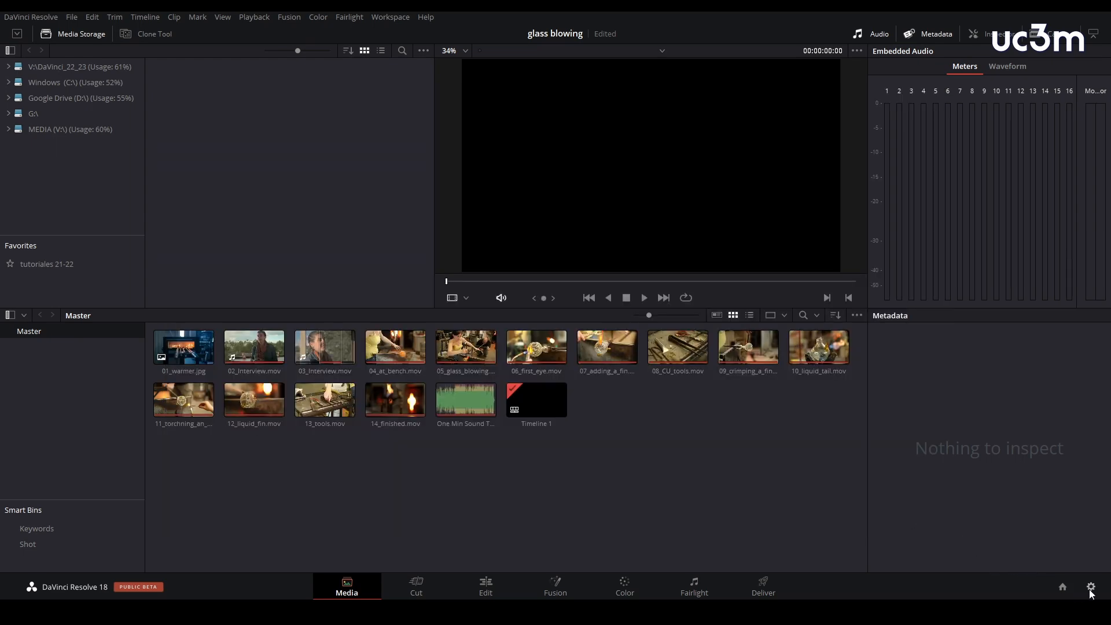
{"action": "left_click", "coordinate": [1091, 587]}
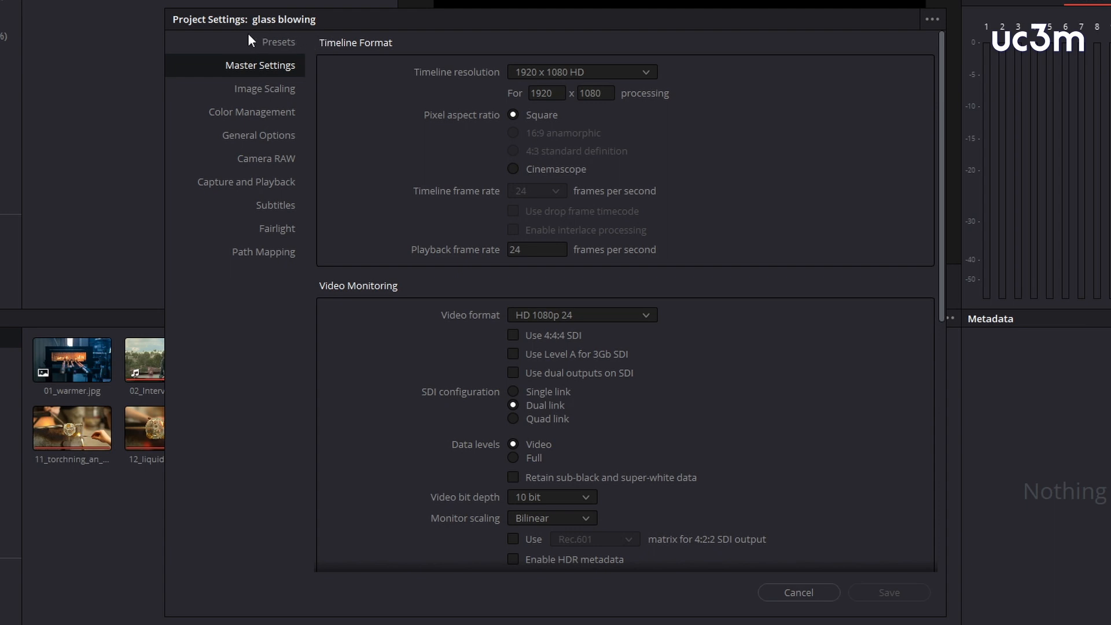
{"action": "left_click", "coordinate": [796, 595]}
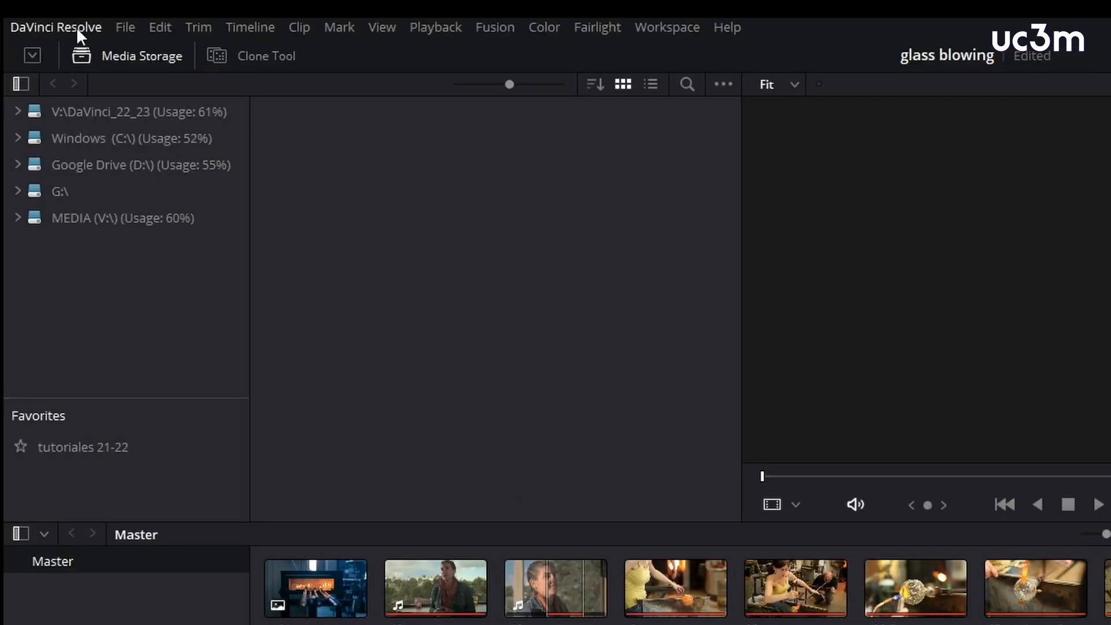
Review the User and System preferences, including Memory and GPU, Media Storage, and Video and Audio I/O, and close them without saving.
{"action": "left_click", "coordinate": [77, 30]}
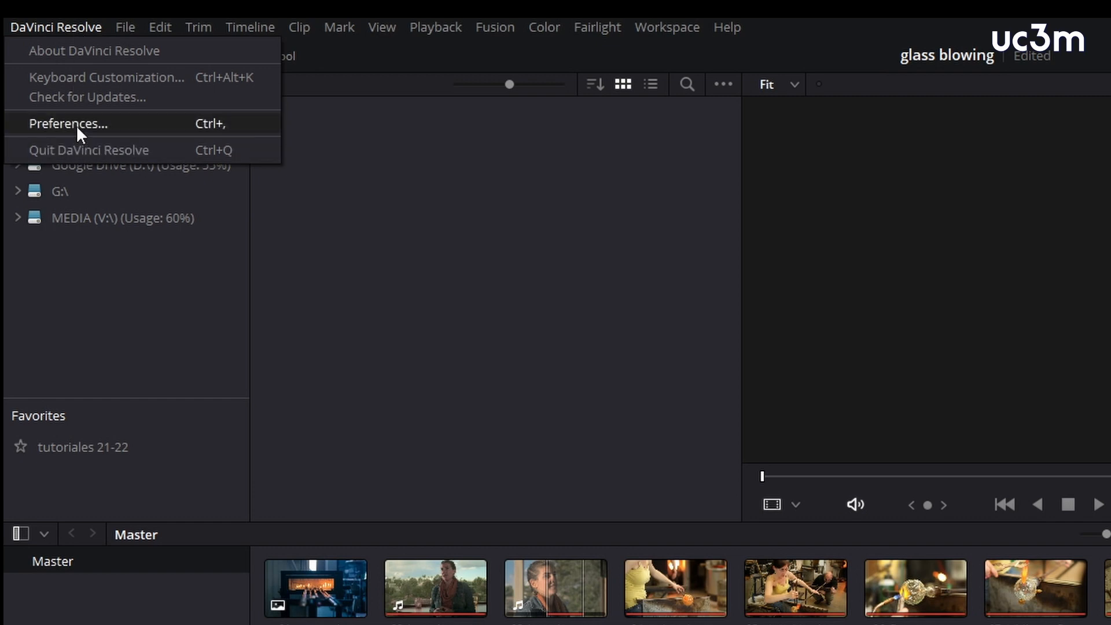
{"action": "left_click", "coordinate": [75, 124]}
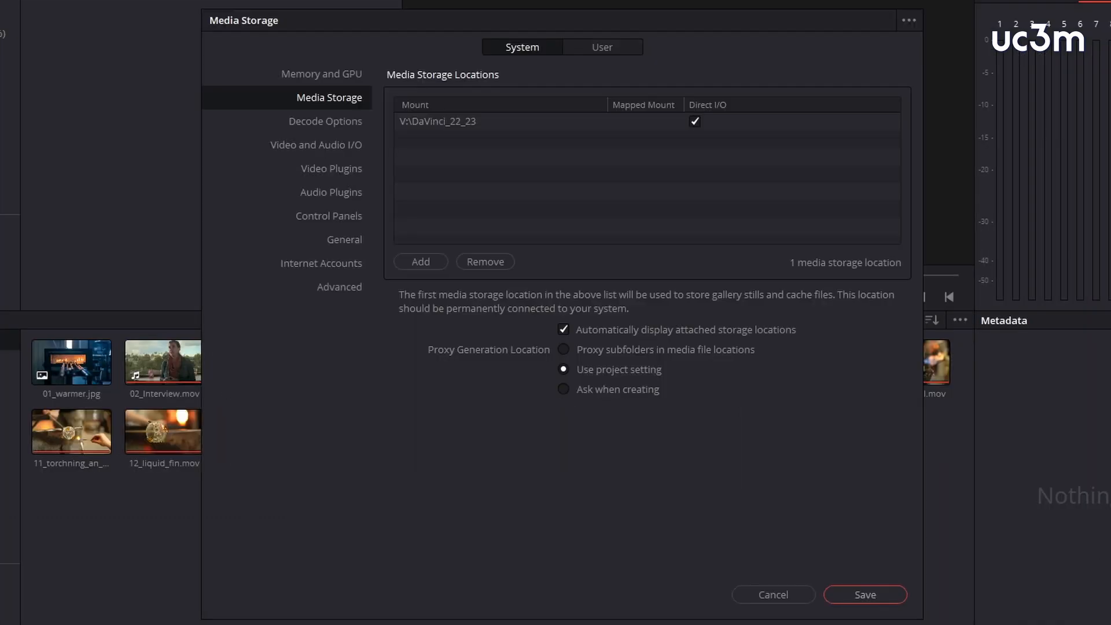
{"action": "left_click", "coordinate": [613, 52]}
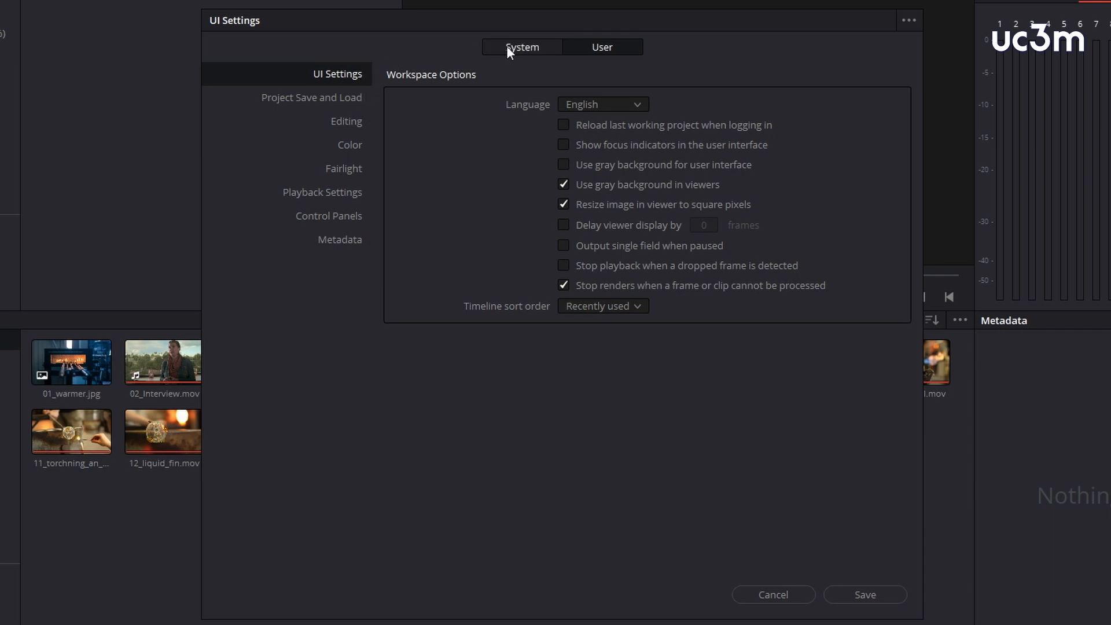
{"action": "left_click", "coordinate": [526, 50]}
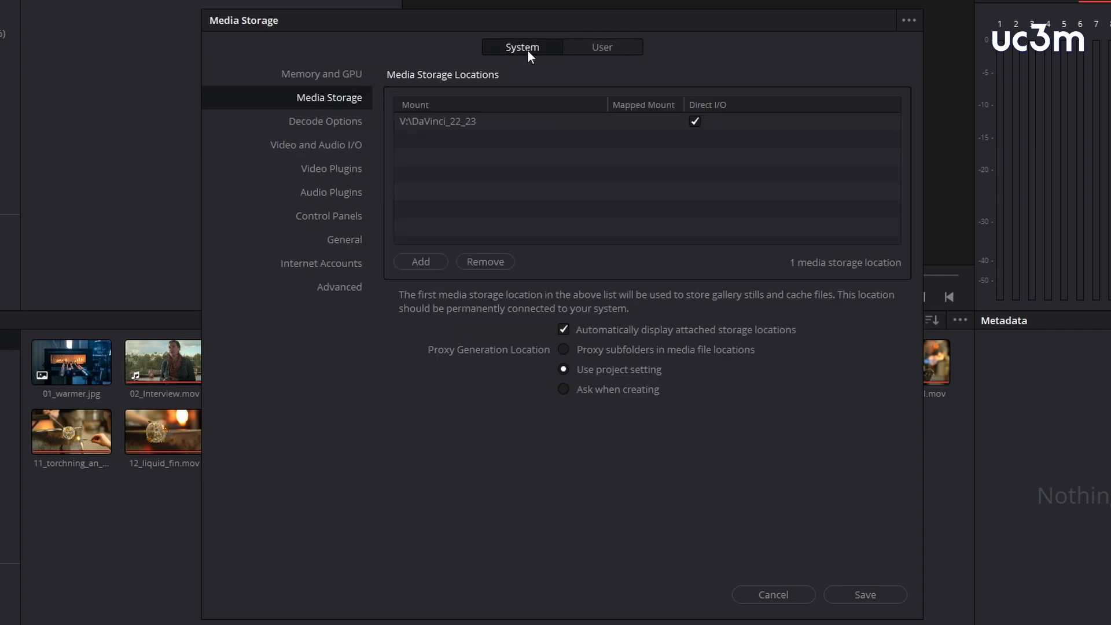
{"action": "left_click", "coordinate": [349, 68]}
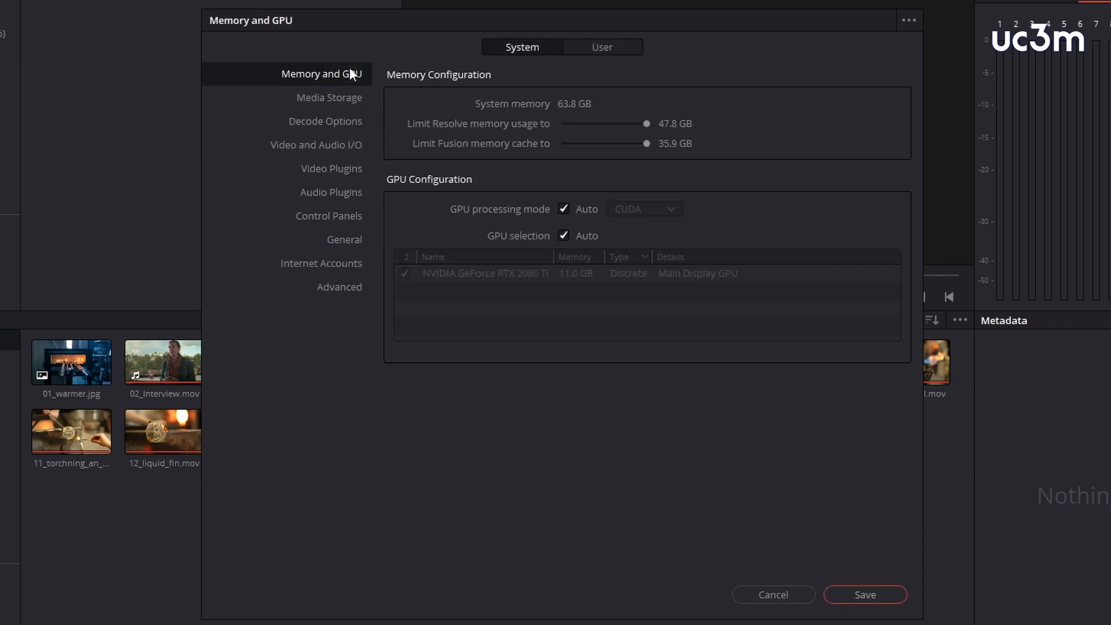
{"action": "left_click", "coordinate": [347, 98]}
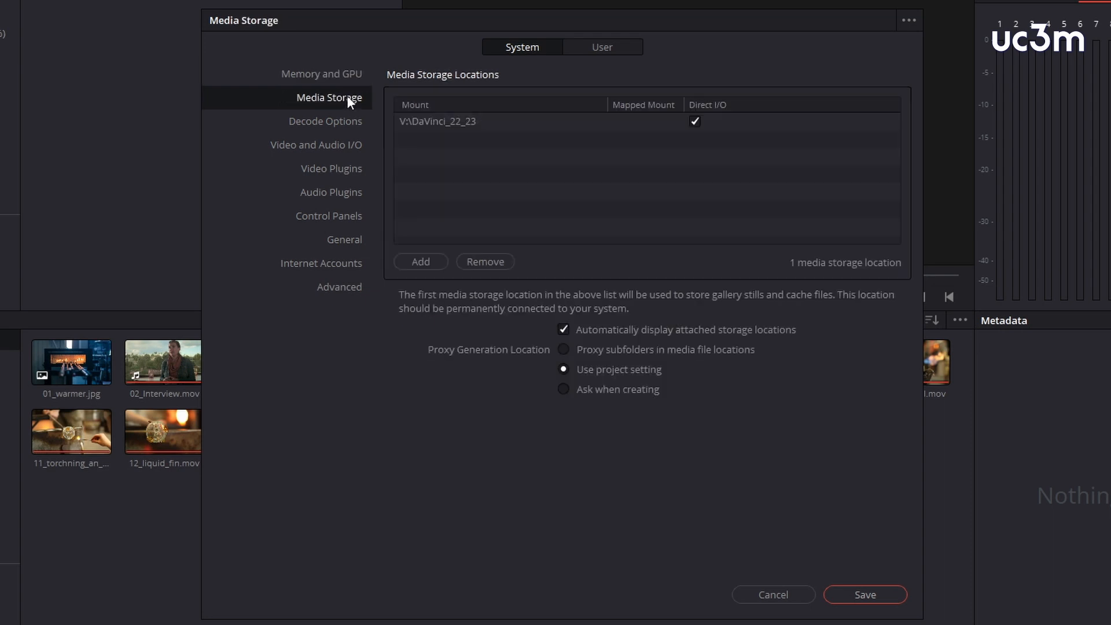
{"action": "left_click", "coordinate": [341, 148]}
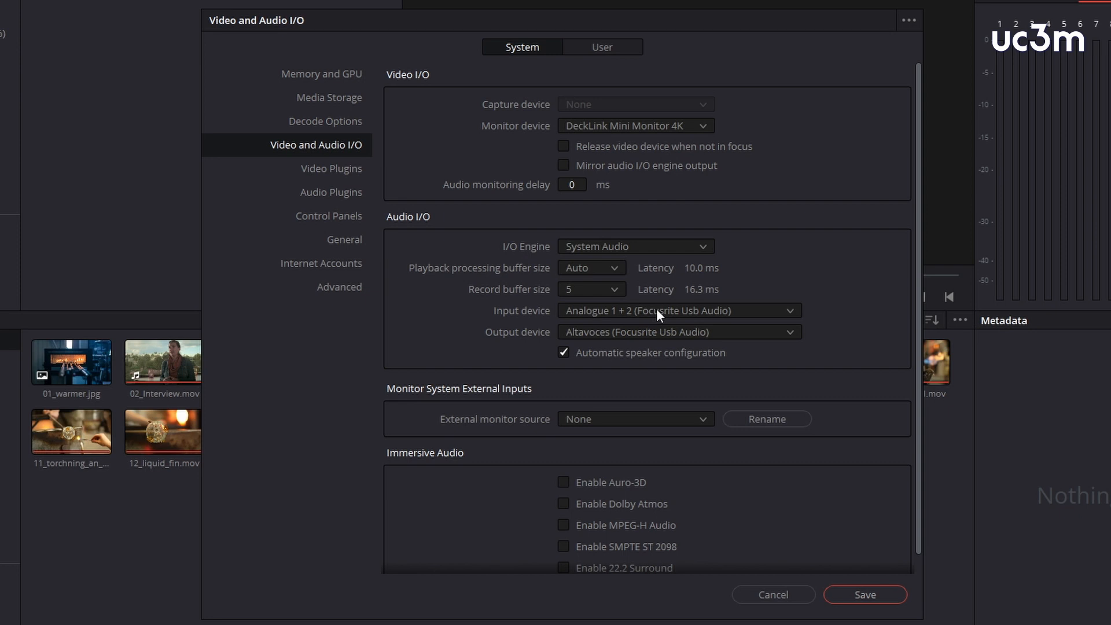
{"action": "left_click", "coordinate": [779, 596]}
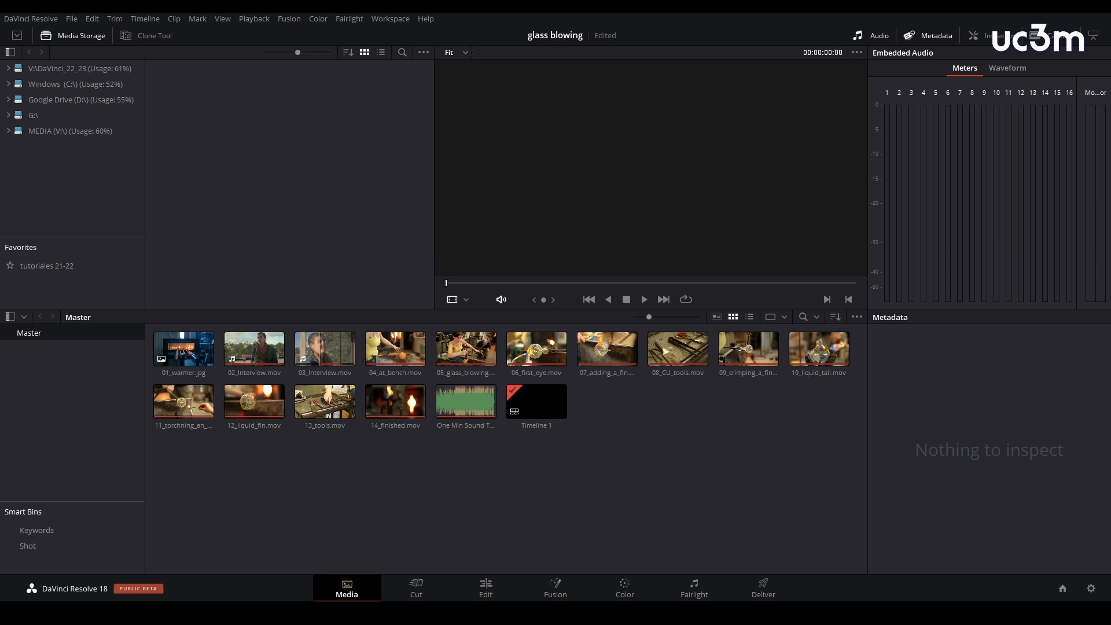
Review the timeline format and video monitoring options in the project settings and leave without saving.
{"action": "left_click", "coordinate": [1092, 590]}
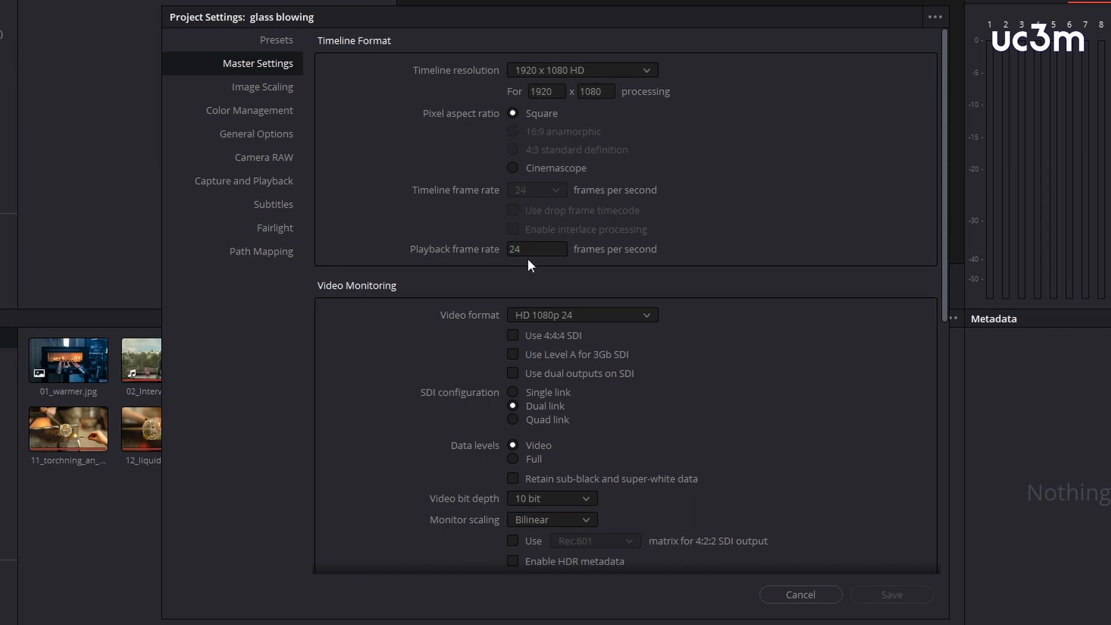
{"action": "left_click", "coordinate": [793, 595]}
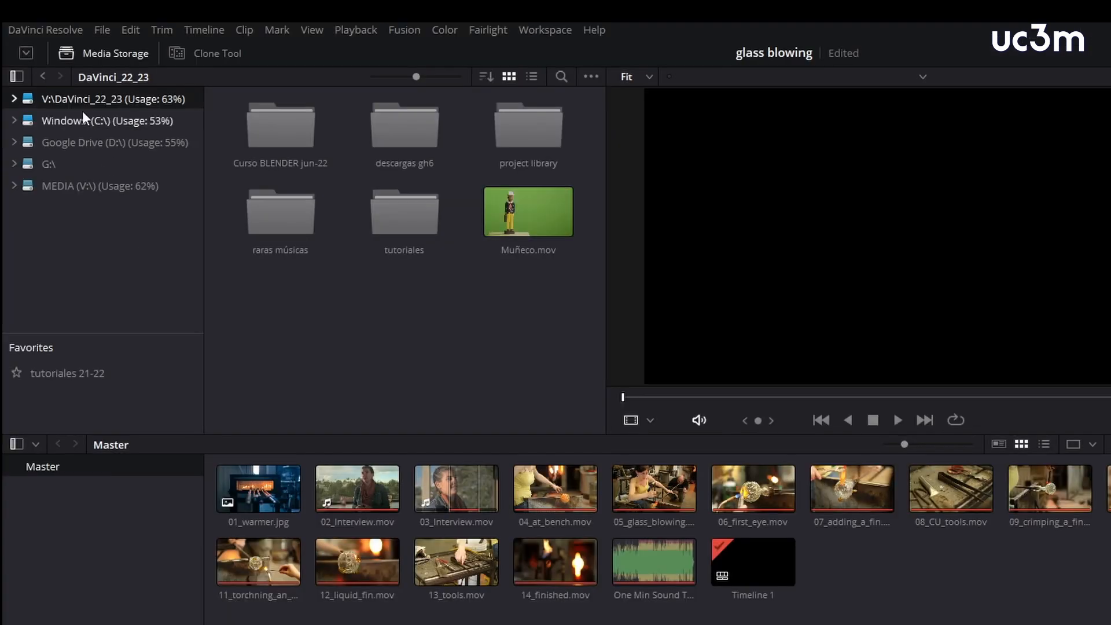
Browse the media storage drives and import Muñeco.mov from the DaVinci_22_23 location into the Master bin.
{"action": "left_click", "coordinate": [77, 120]}
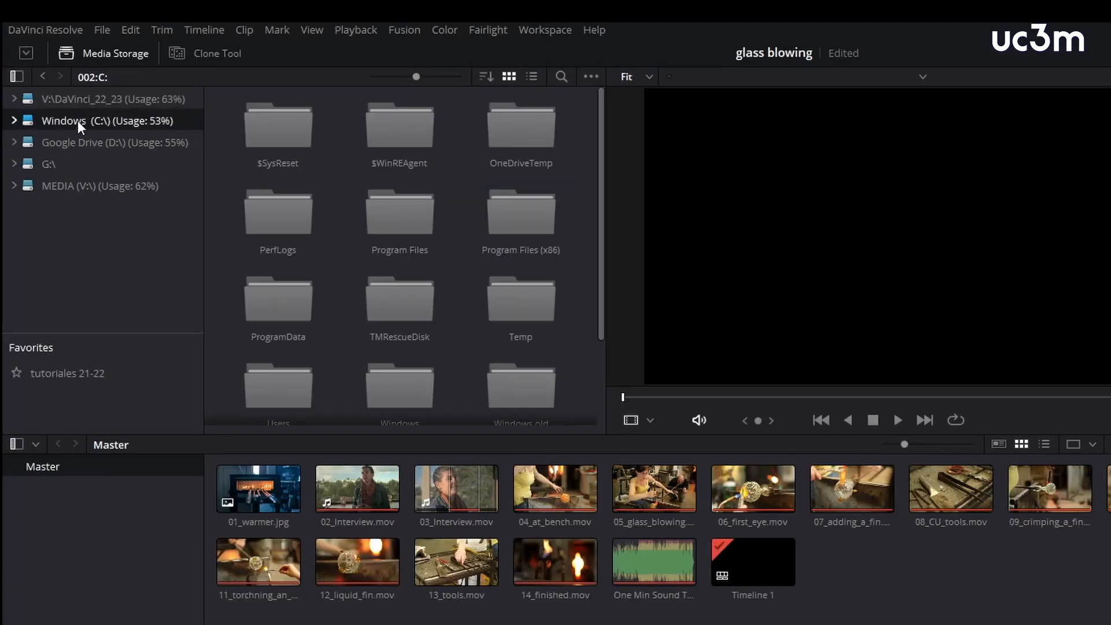
{"action": "left_click", "coordinate": [71, 142]}
{"action": "left_click", "coordinate": [79, 100]}
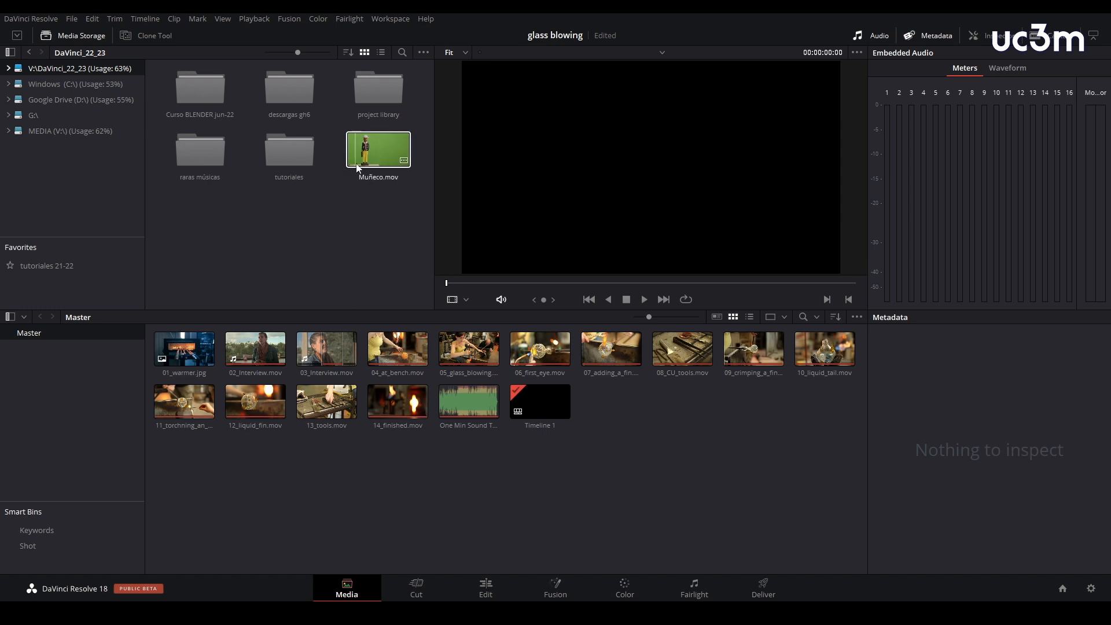
{"action": "left_click_drag", "start_coordinate": [363, 150], "coordinate": [589, 411]}
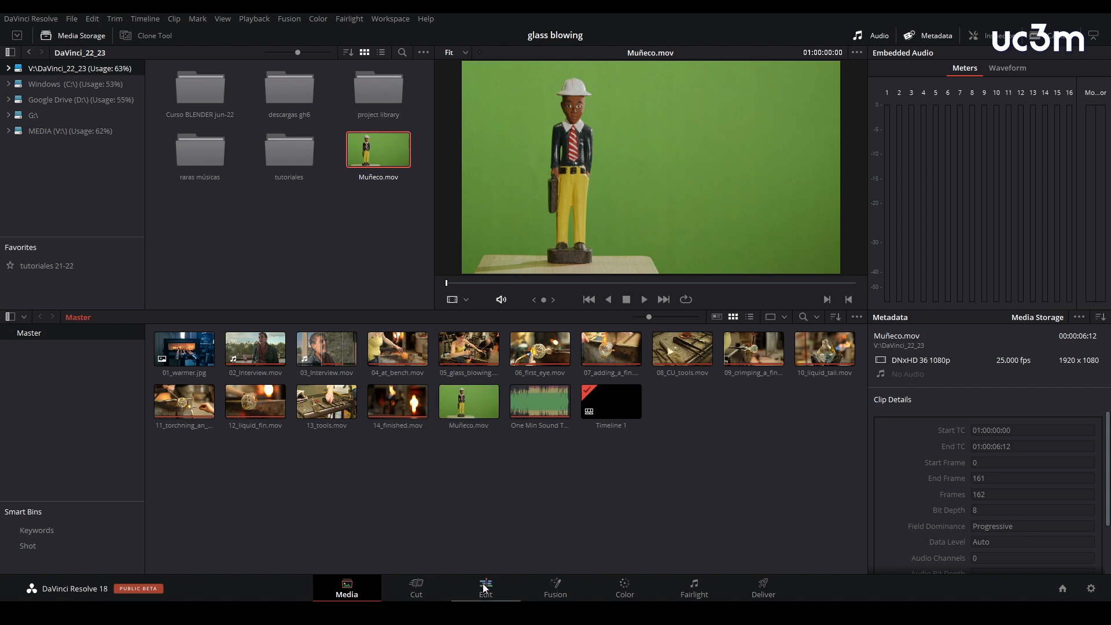
On the Edit page, place Muñeco.mov on the Video 1 track directly after 14_finished.mov.
{"action": "left_click", "coordinate": [506, 588]}
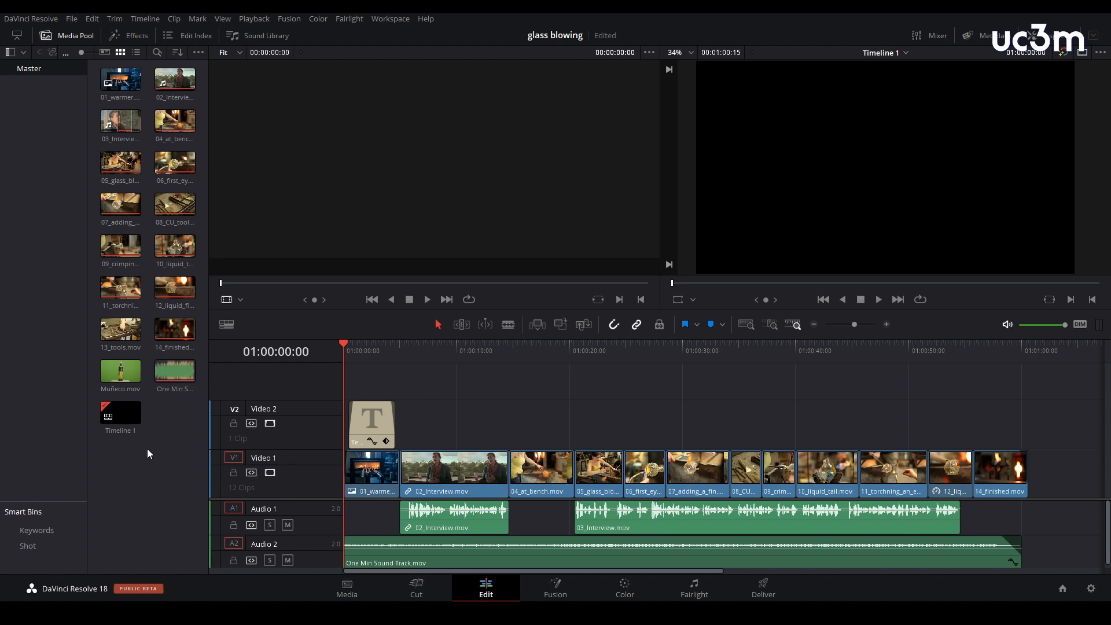
{"action": "left_click", "coordinate": [119, 375]}
{"action": "left_click_drag", "start_coordinate": [119, 376], "coordinate": [1032, 478]}
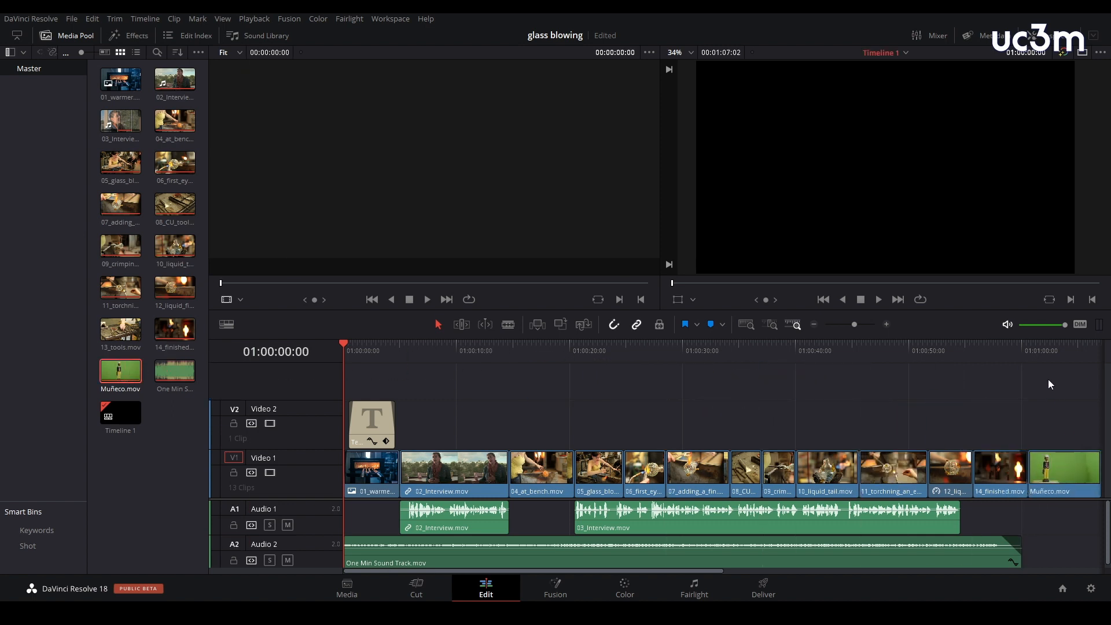
Preview the Muñeco.mov clip in the Edit page timeline and examine it on the Cut page.
{"action": "left_click", "coordinate": [1050, 349]}
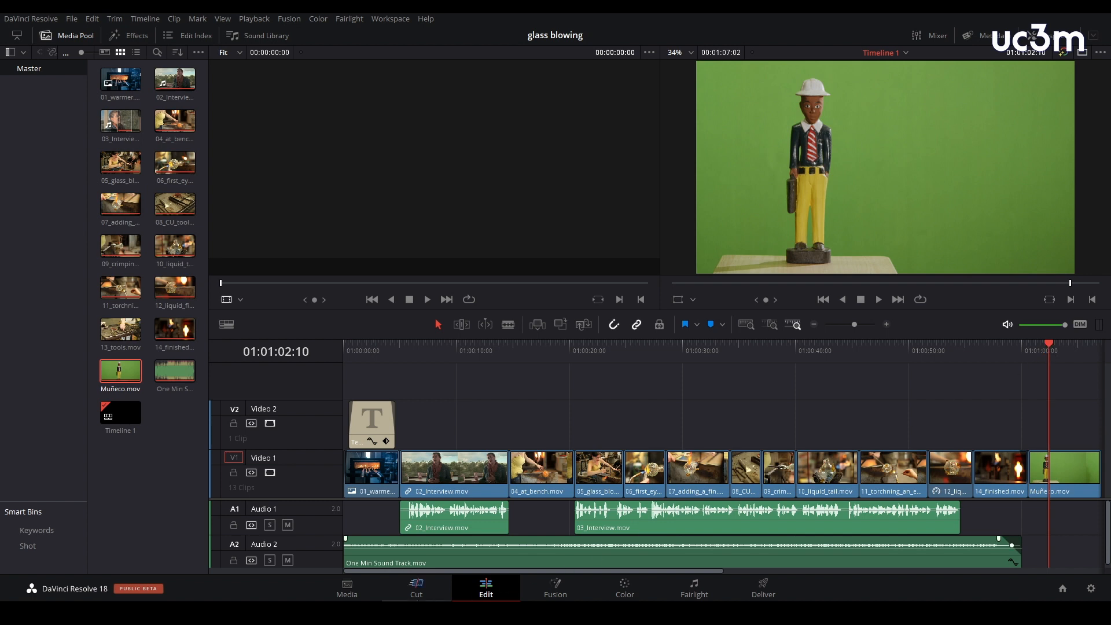
{"action": "left_click", "coordinate": [417, 592]}
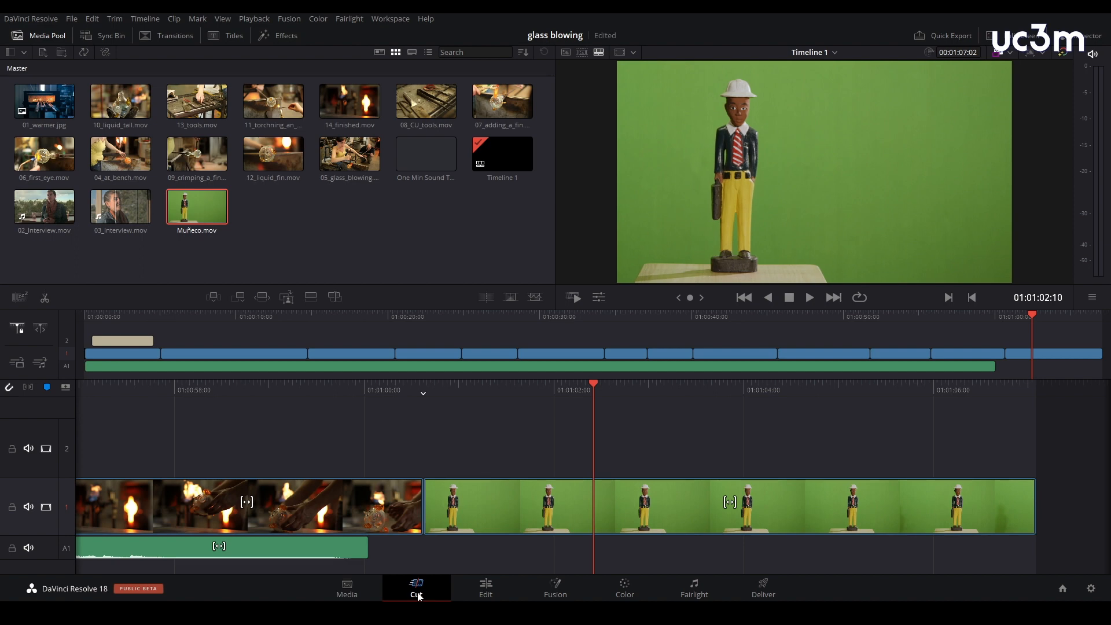
{"action": "mouse_move", "coordinate": [594, 388]}
{"action": "left_mouse_down"}
{"action": "mouse_move", "coordinate": [540, 389]}
{"action": "mouse_move", "coordinate": [871, 386]}
{"action": "mouse_move", "coordinate": [597, 383]}
{"action": "left_mouse_up"}
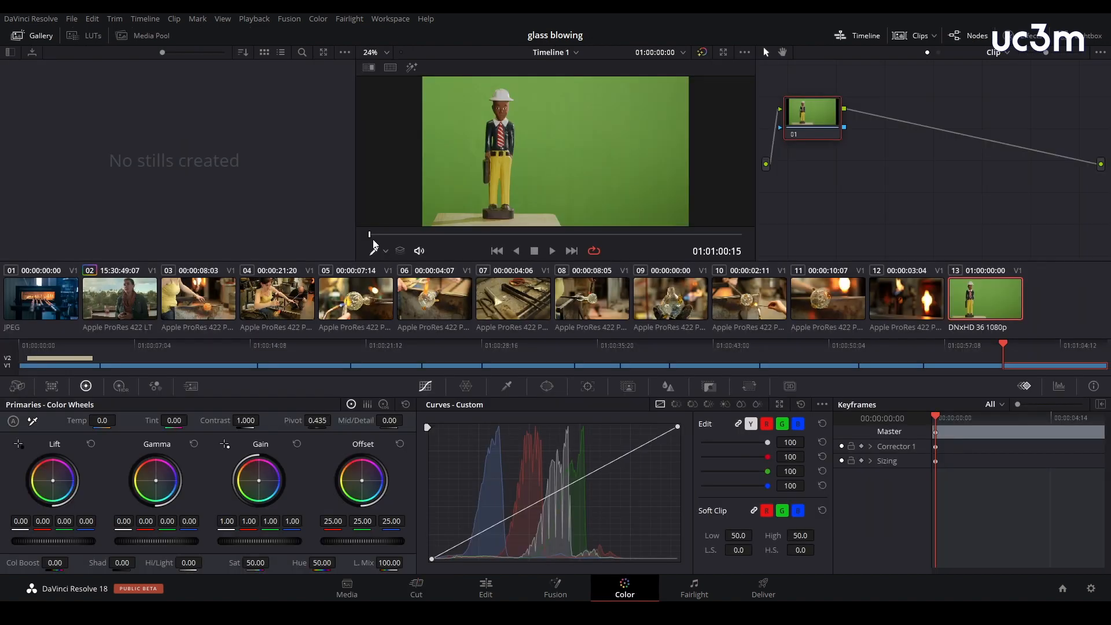
On the Color page, shape the Muñeco.mov clip's custom curve into a gentle S with lowered shadows and raised highlights.
{"action": "left_click_drag", "start_coordinate": [371, 235], "coordinate": [618, 236]}
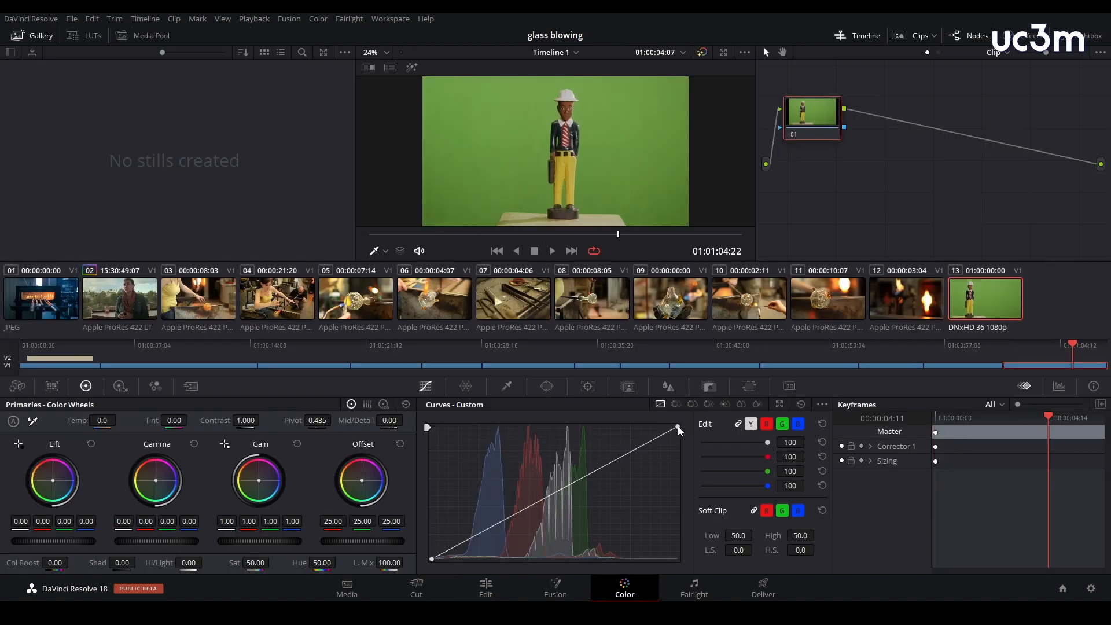
{"action": "left_click_drag", "start_coordinate": [484, 531], "coordinate": [485, 550]}
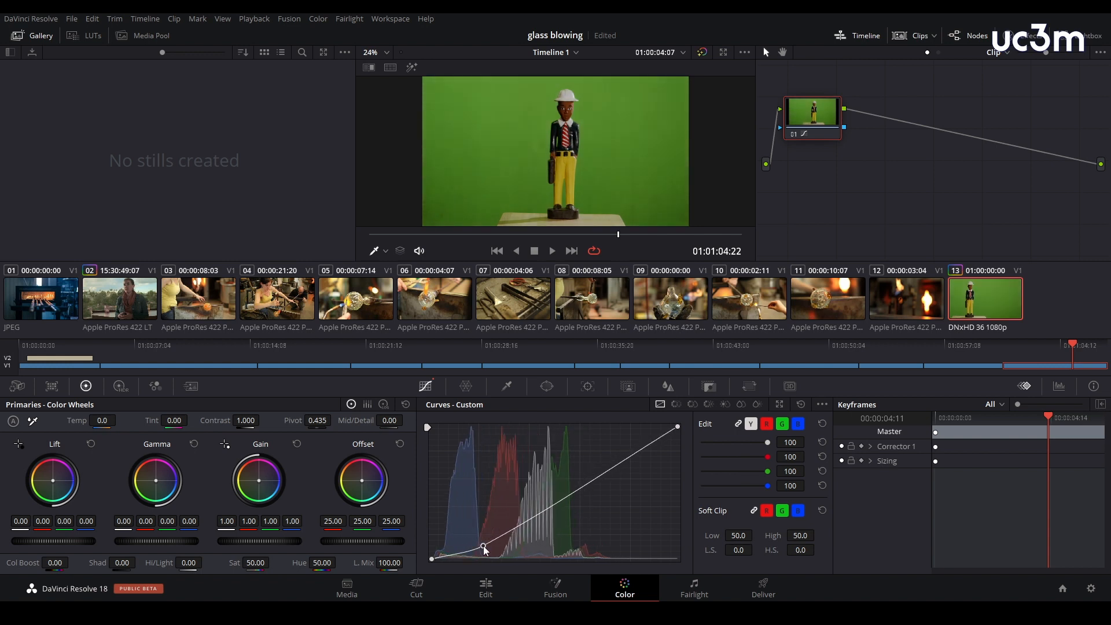
{"action": "left_click_drag", "start_coordinate": [622, 465], "coordinate": [618, 445]}
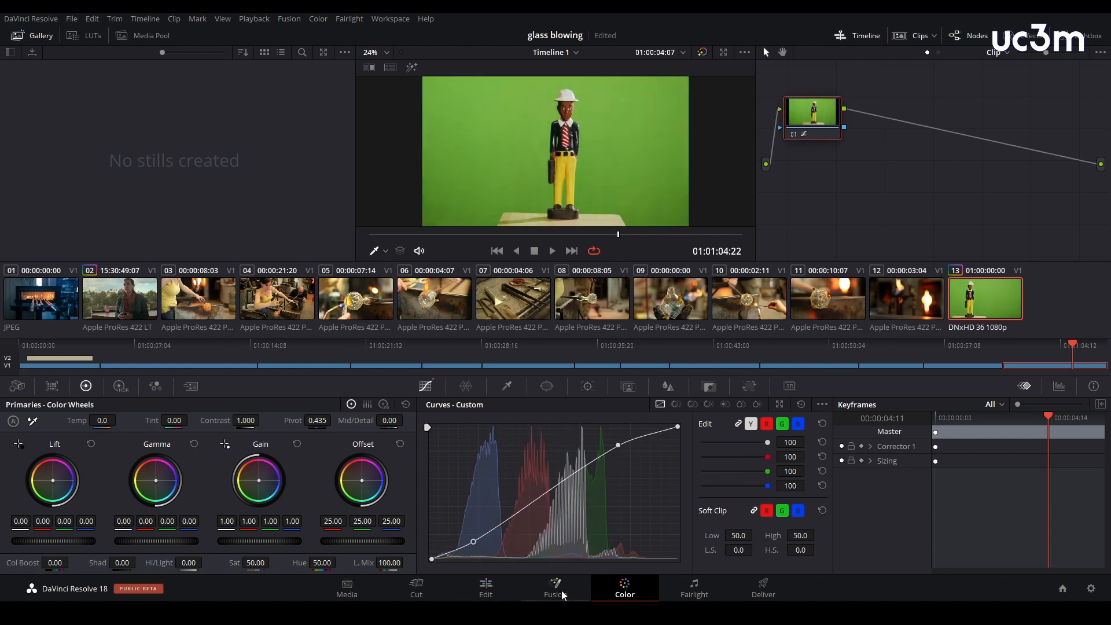
Open Muñeco.mov on the Fusion page and arrange the workspace with the Inspector hidden and a single, taller viewer.
{"action": "left_click", "coordinate": [554, 589]}
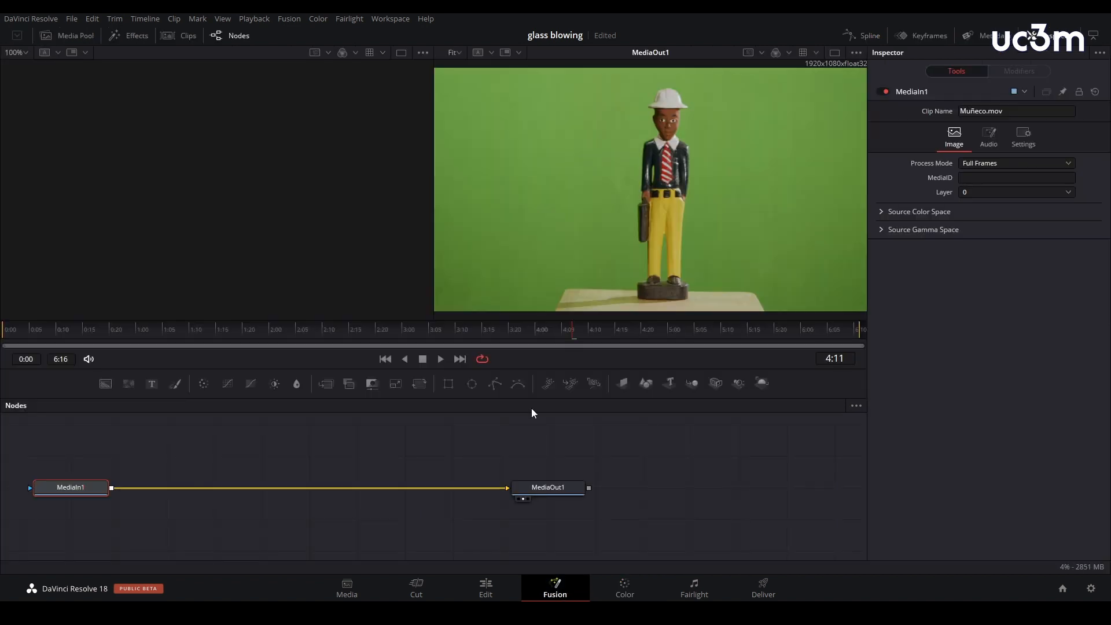
{"action": "left_click", "coordinate": [1077, 38]}
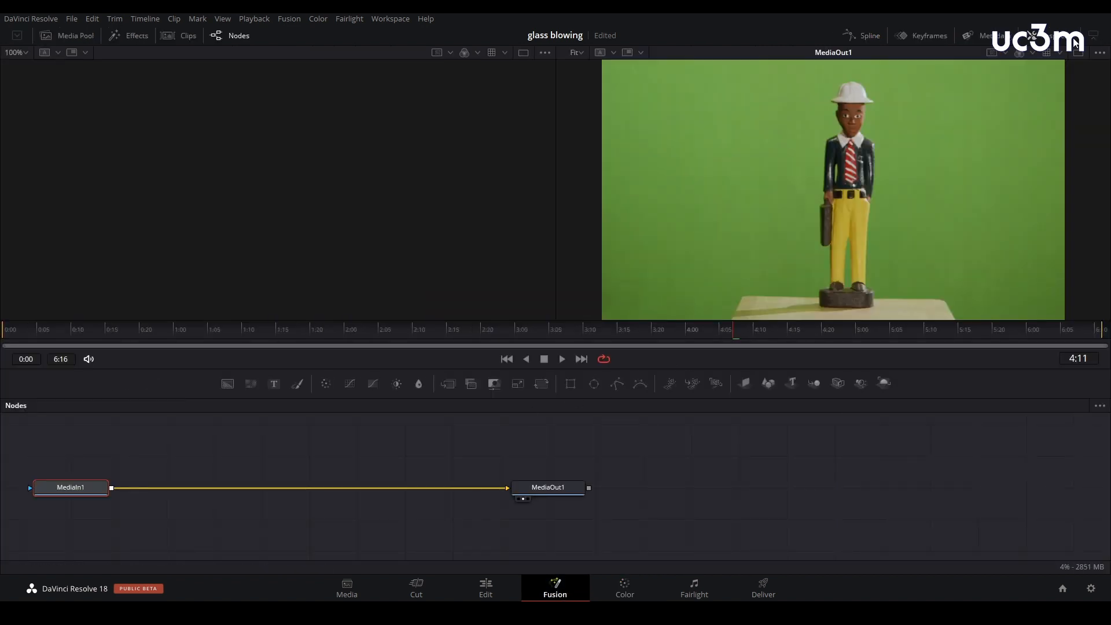
{"action": "left_click", "coordinate": [1079, 53]}
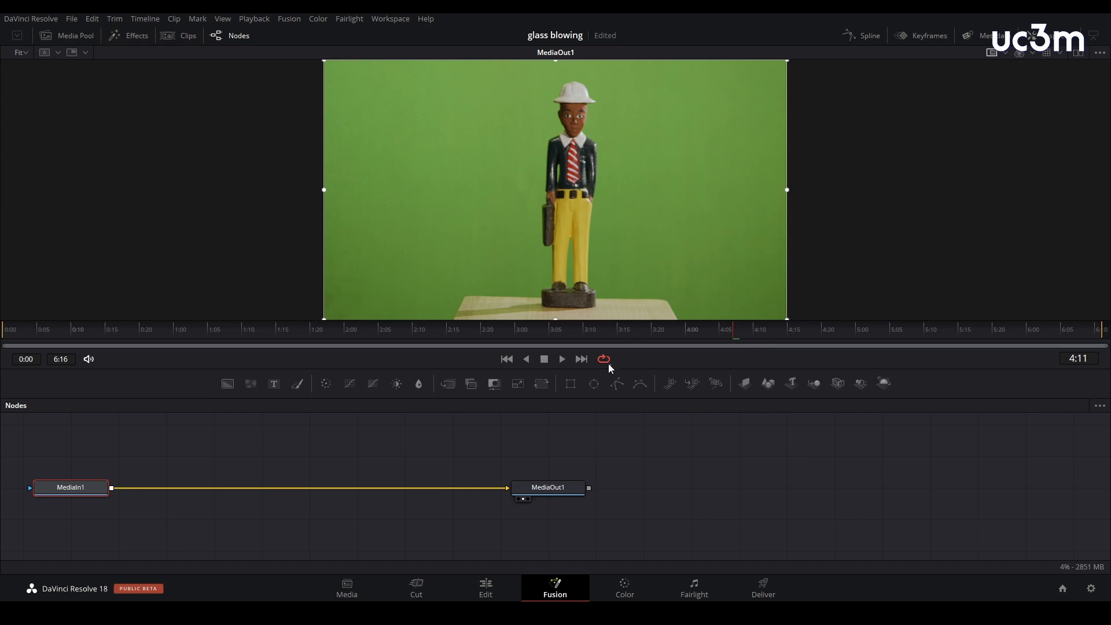
{"action": "left_click_drag", "start_coordinate": [593, 404], "coordinate": [595, 457]}
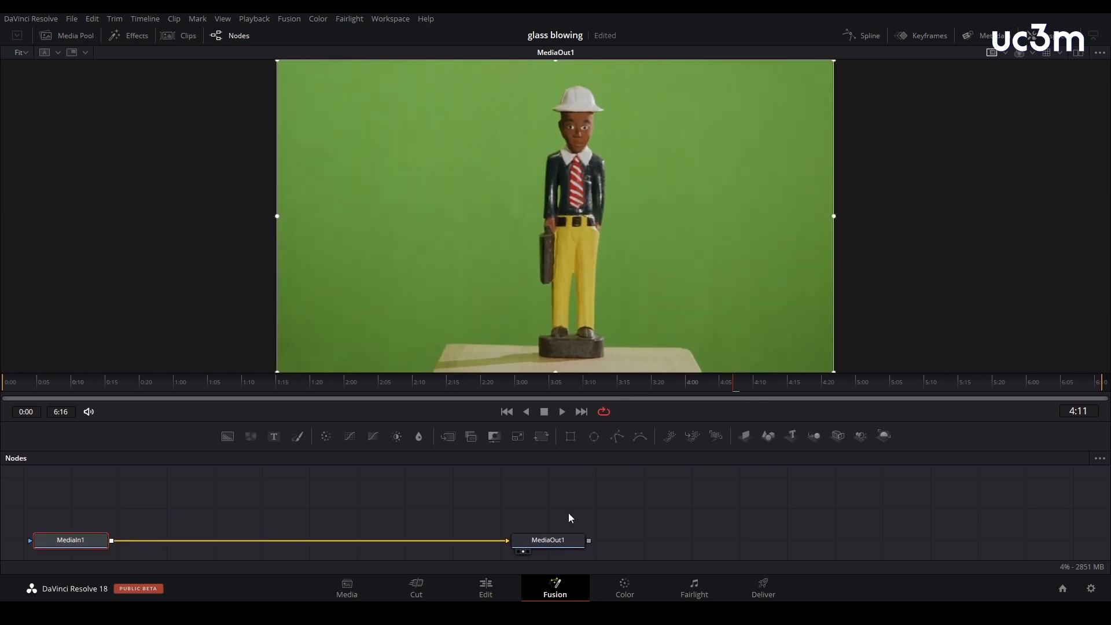
{"action": "left_click_drag", "start_coordinate": [548, 497], "coordinate": [658, 484]}
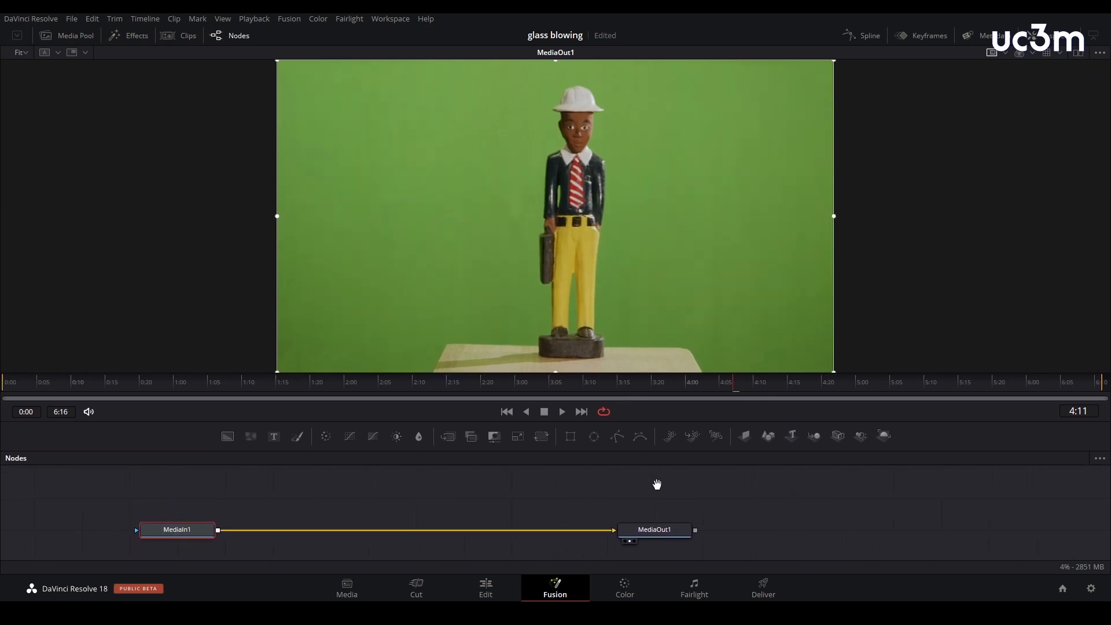
Add an unconnected Background node above the MediaIn1 to MediaOut1 connection and set its solid color to pure blue.
{"action": "left_click", "coordinate": [508, 503]}
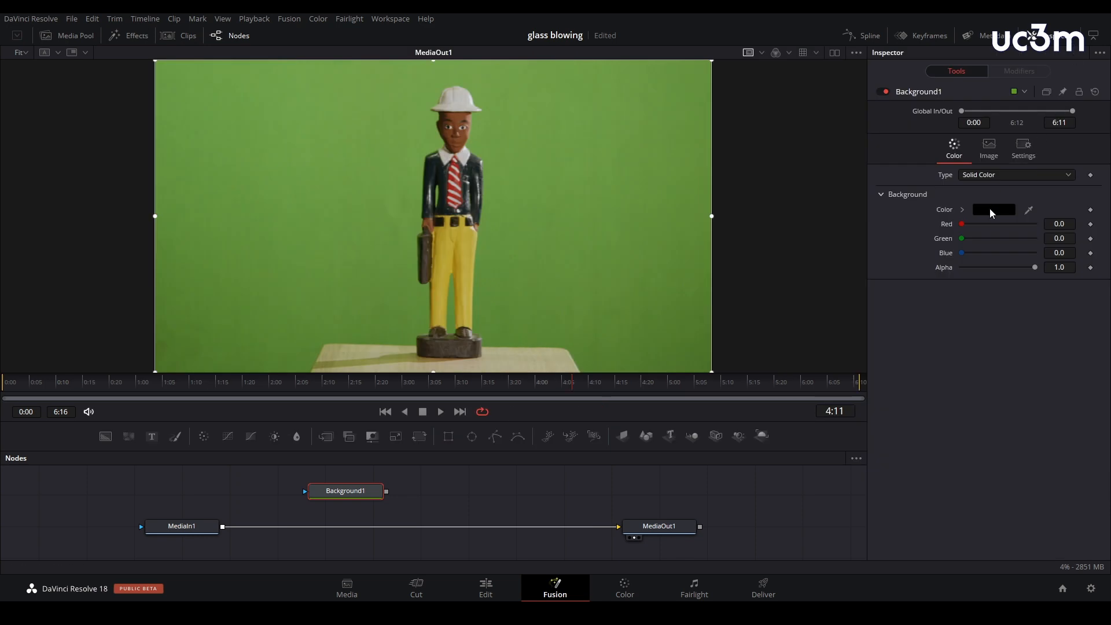
{"action": "left_click", "coordinate": [993, 211]}
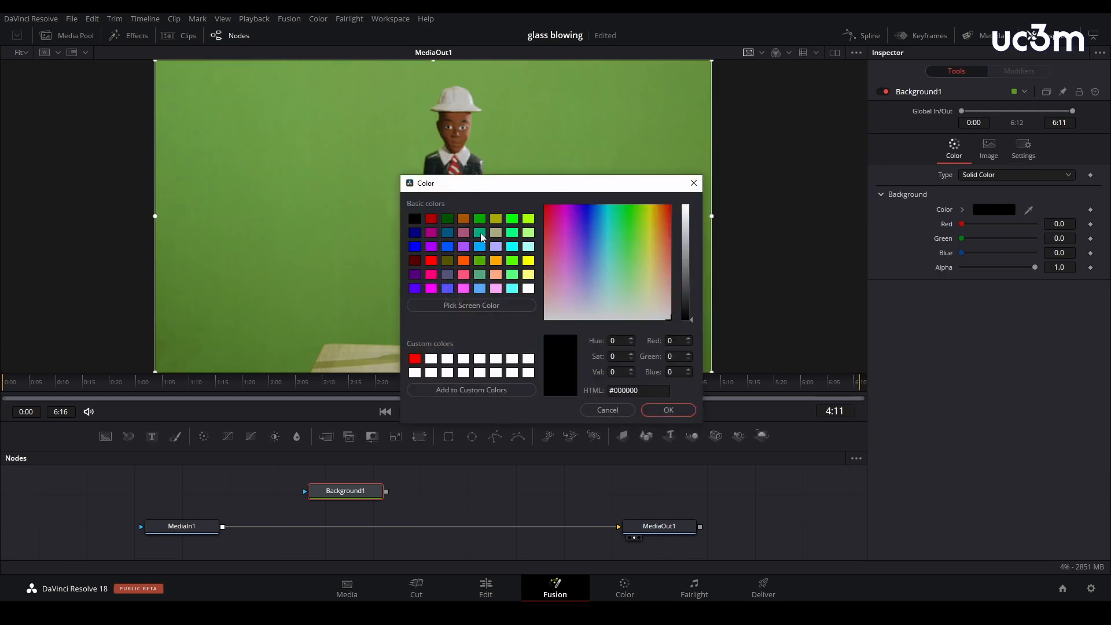
{"action": "left_click", "coordinate": [415, 247]}
{"action": "left_click", "coordinate": [668, 410]}
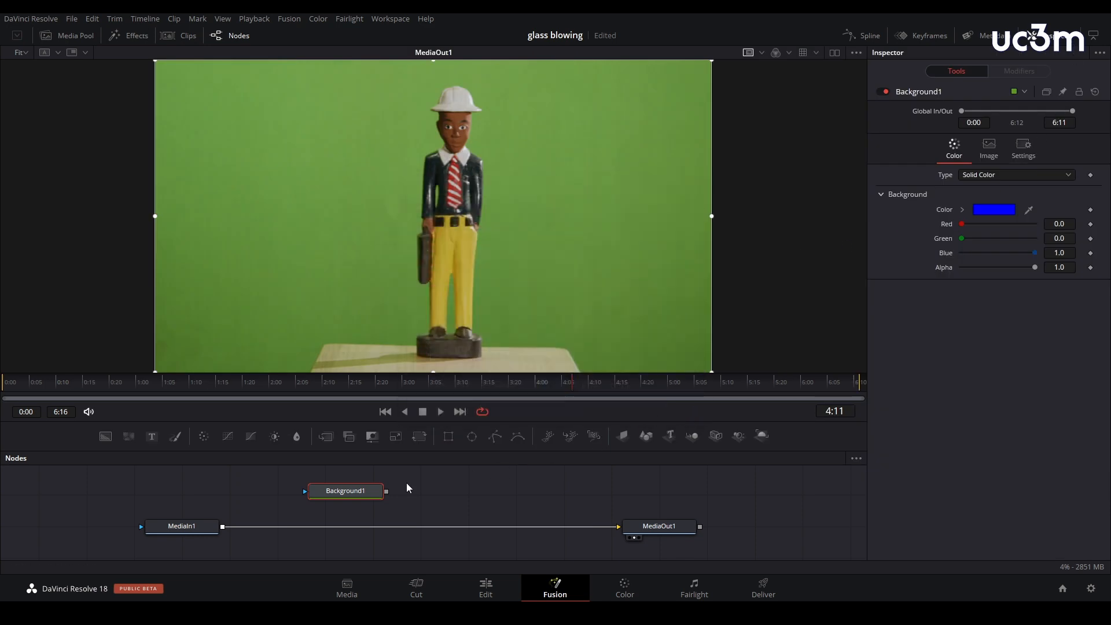
View the Background1 node's output and the MediaIn1 node's output in the viewer.
{"action": "key", "text": "1"}
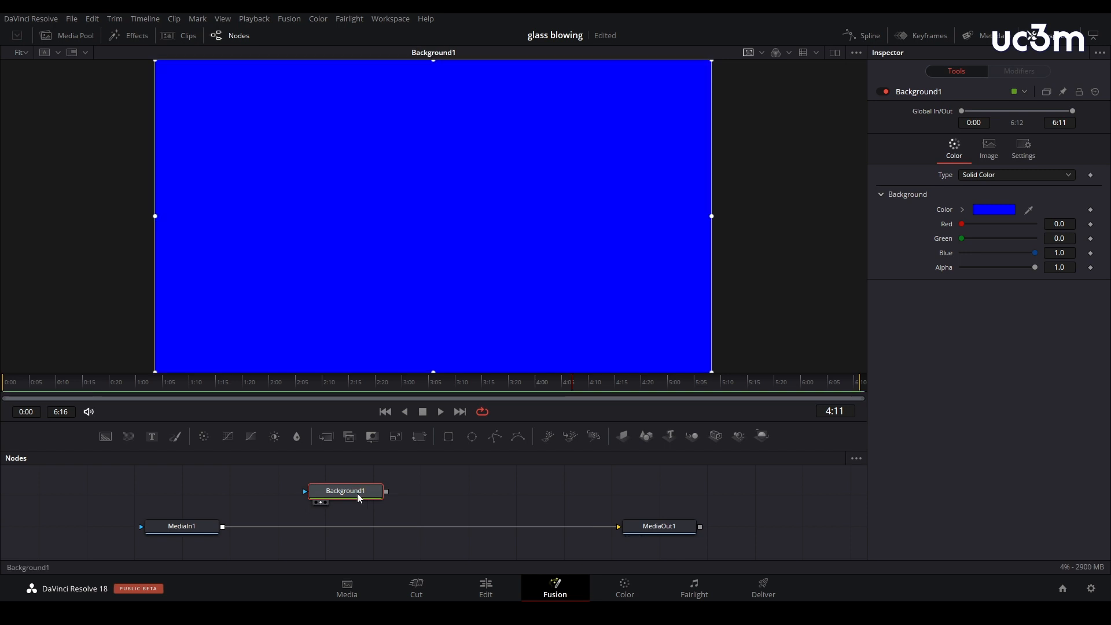
{"action": "left_click", "coordinate": [205, 530]}
{"action": "key", "text": "1"}
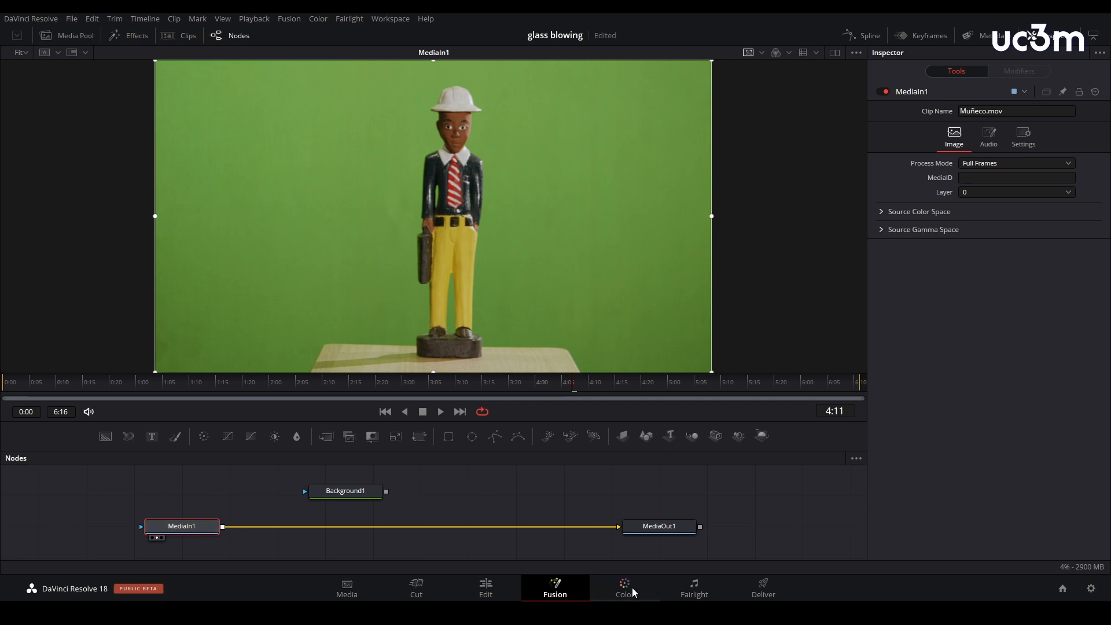
Examine the audio tracks of Timeline 1 on the Fairlight page with taller tracks that show the waveforms.
{"action": "left_click", "coordinate": [696, 592]}
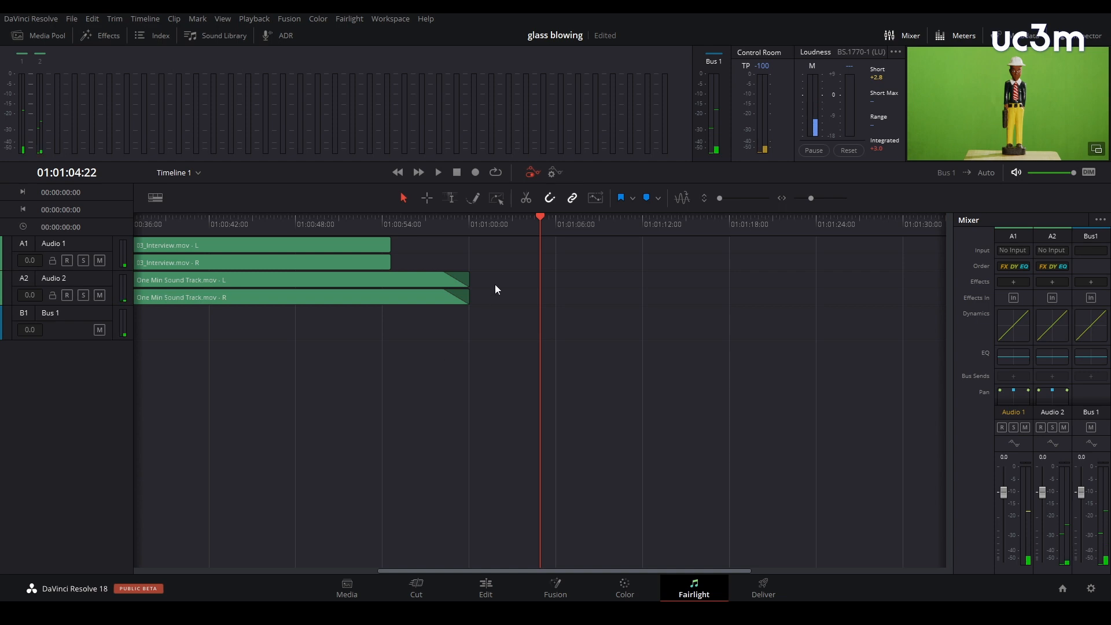
{"action": "scroll", "coordinate": [497, 284], "scroll_direction": "up", "scroll_amount": 5}
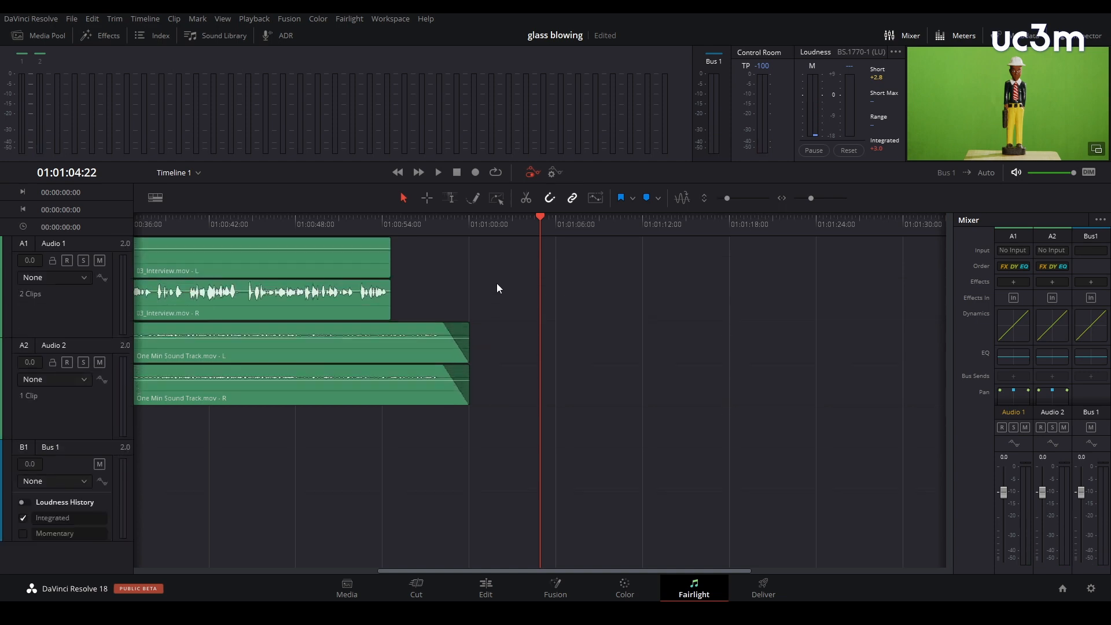
{"action": "scroll", "coordinate": [497, 287], "scroll_direction": "down", "scroll_amount": 2}
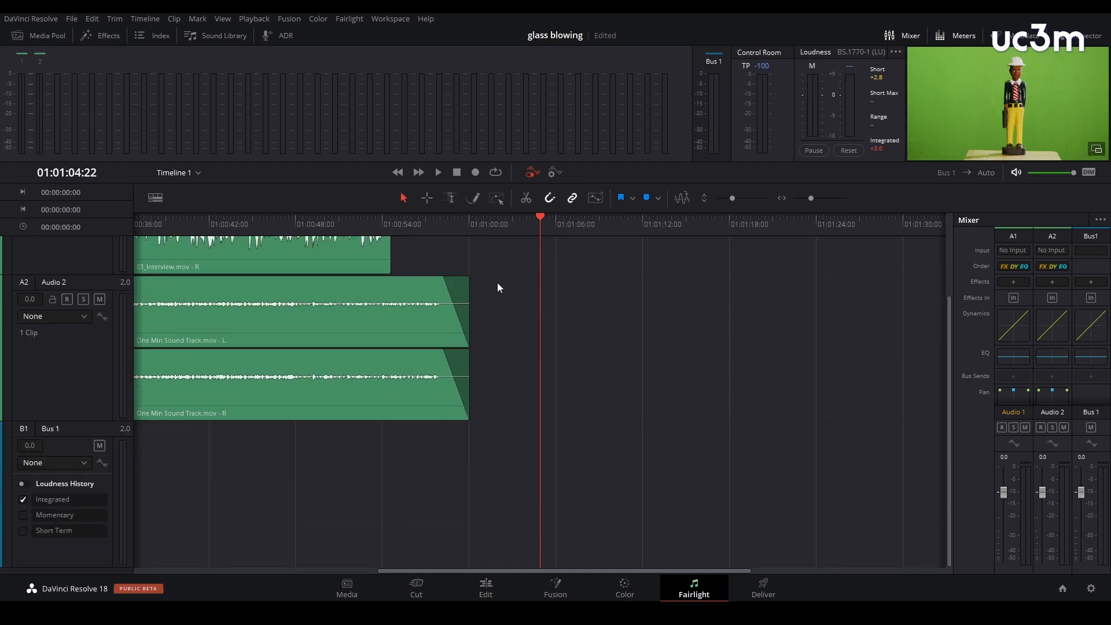
{"action": "scroll", "coordinate": [449, 262], "scroll_direction": "up", "scroll_amount": 4}
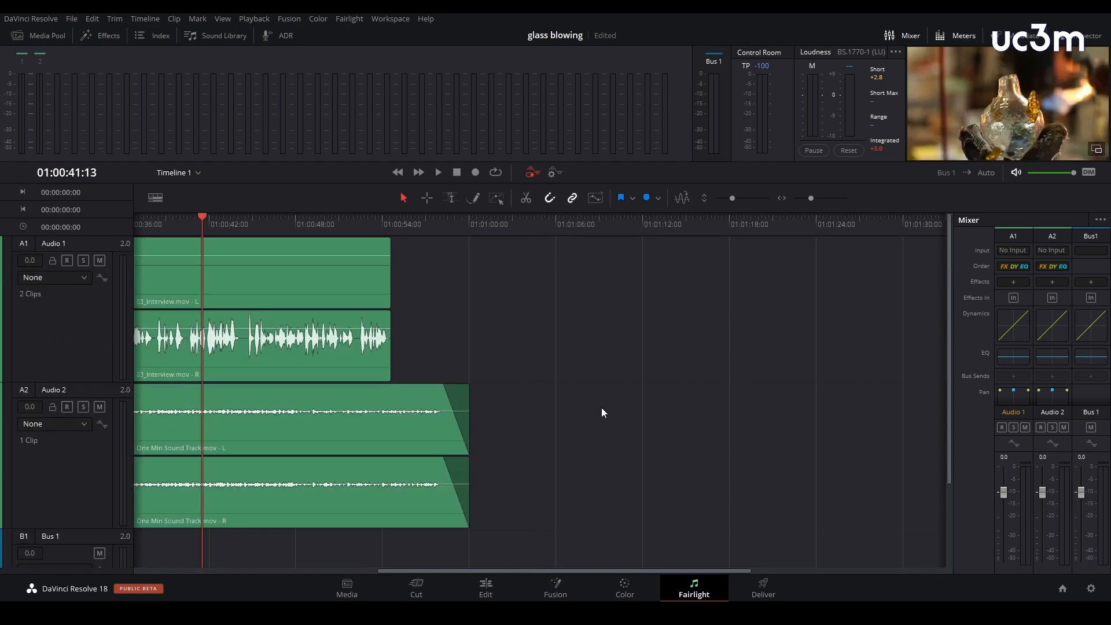
On the Deliver page, hide the clip thumbnails and review the render presets and Custom Export settings.
{"action": "left_click", "coordinate": [763, 589]}
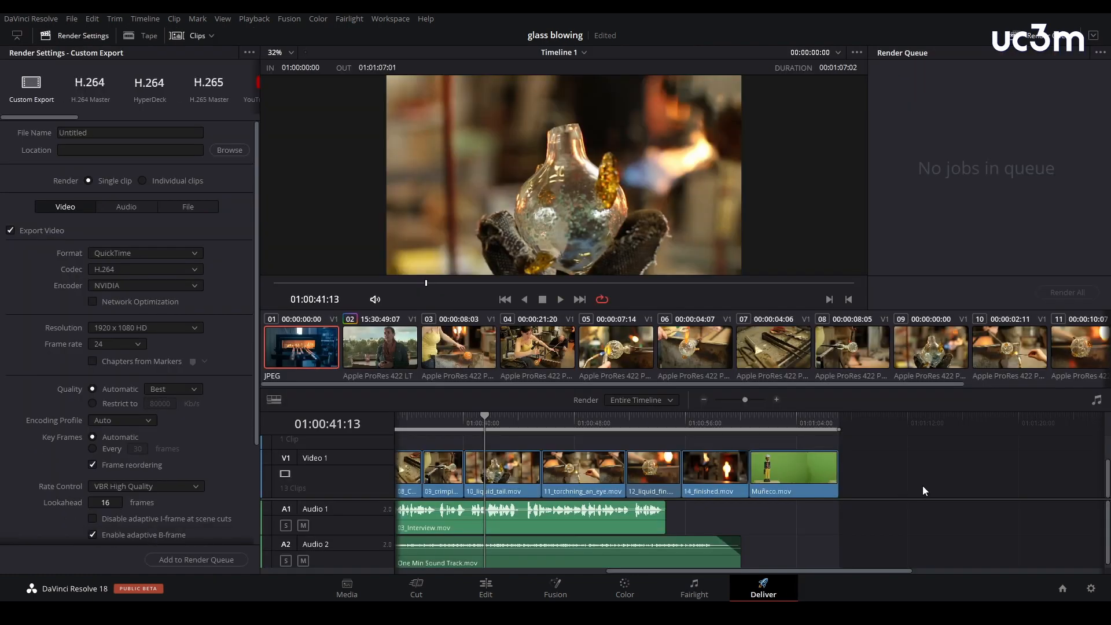
{"action": "left_click", "coordinate": [197, 36]}
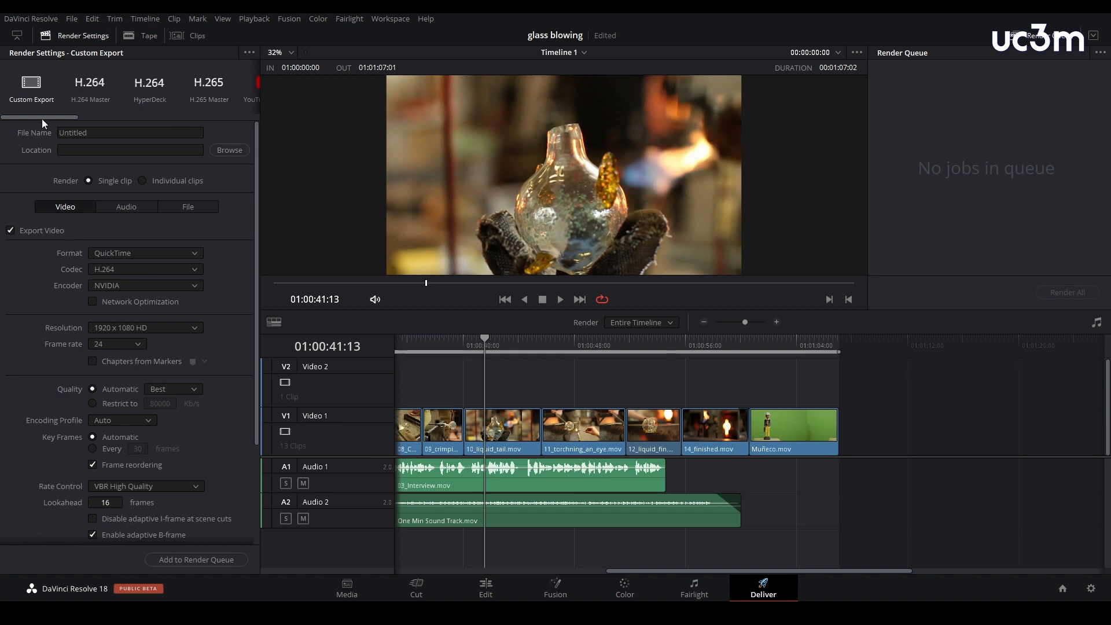
{"action": "left_click_drag", "start_coordinate": [23, 116], "coordinate": [68, 122]}
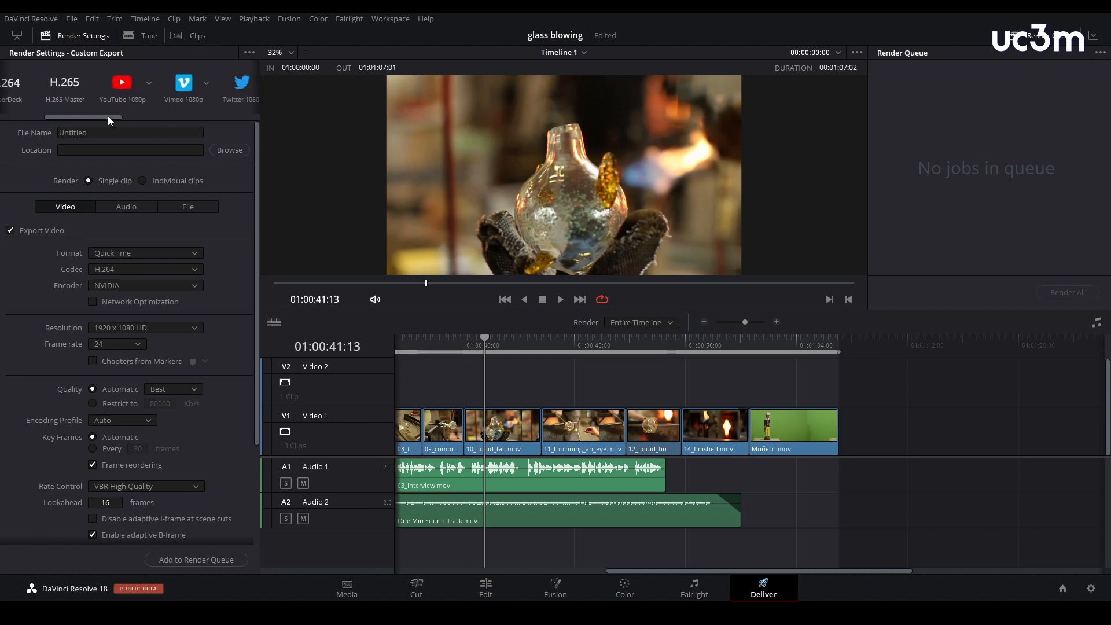
{"action": "left_click_drag", "start_coordinate": [108, 116], "coordinate": [50, 117]}
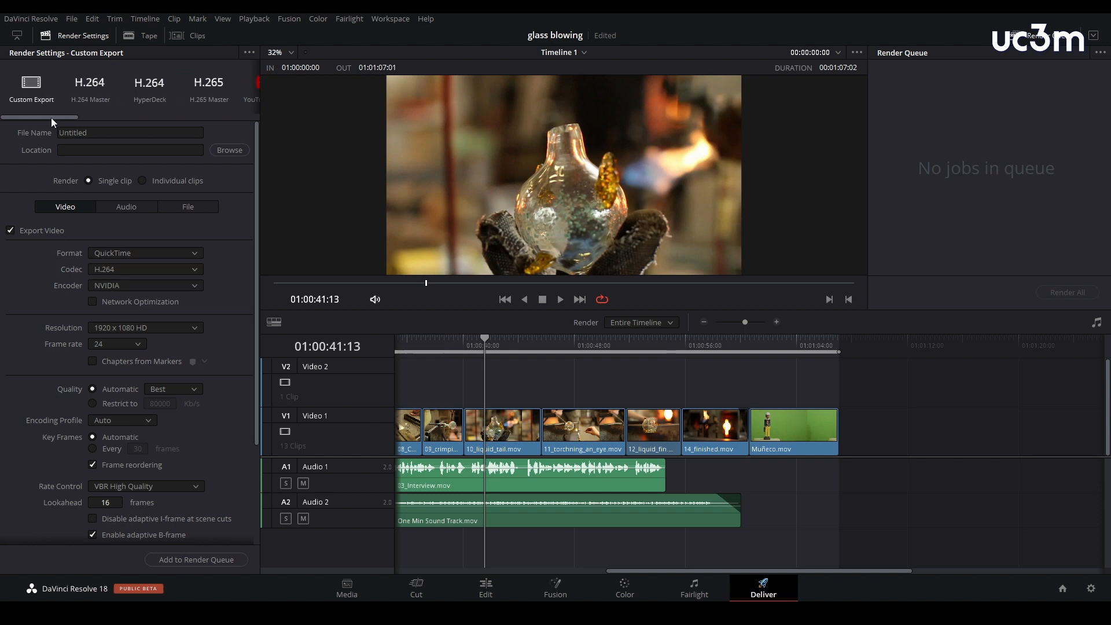
{"action": "left_click", "coordinate": [32, 88]}
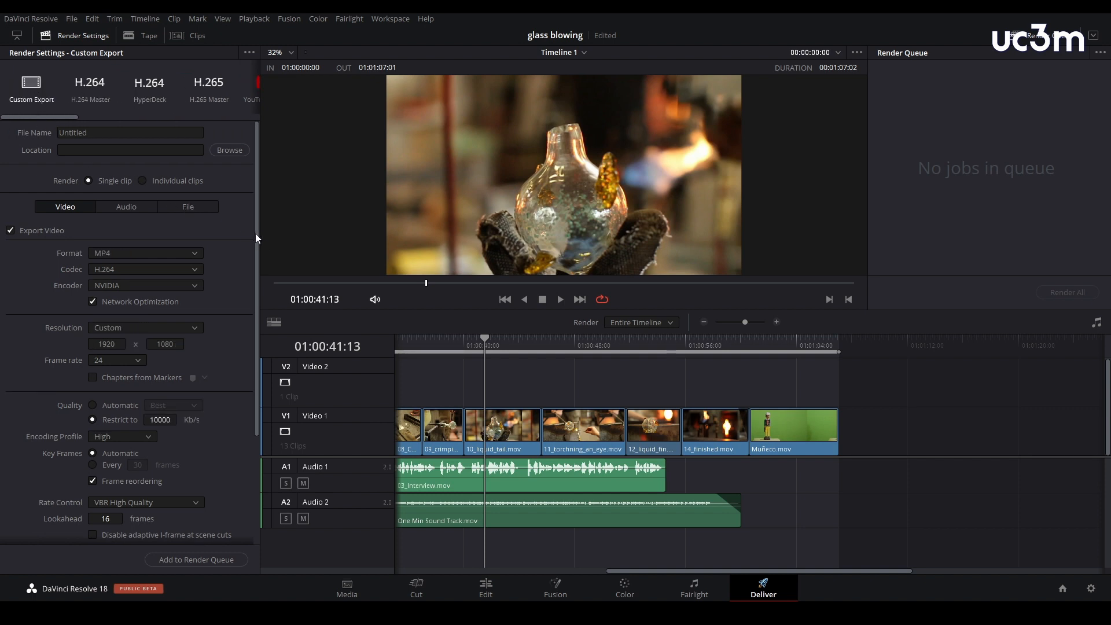
{"action": "left_click_drag", "start_coordinate": [255, 234], "coordinate": [250, 207]}
Return to the Media page and clear the clip selection in the Master bin.
{"action": "left_click", "coordinate": [352, 583]}
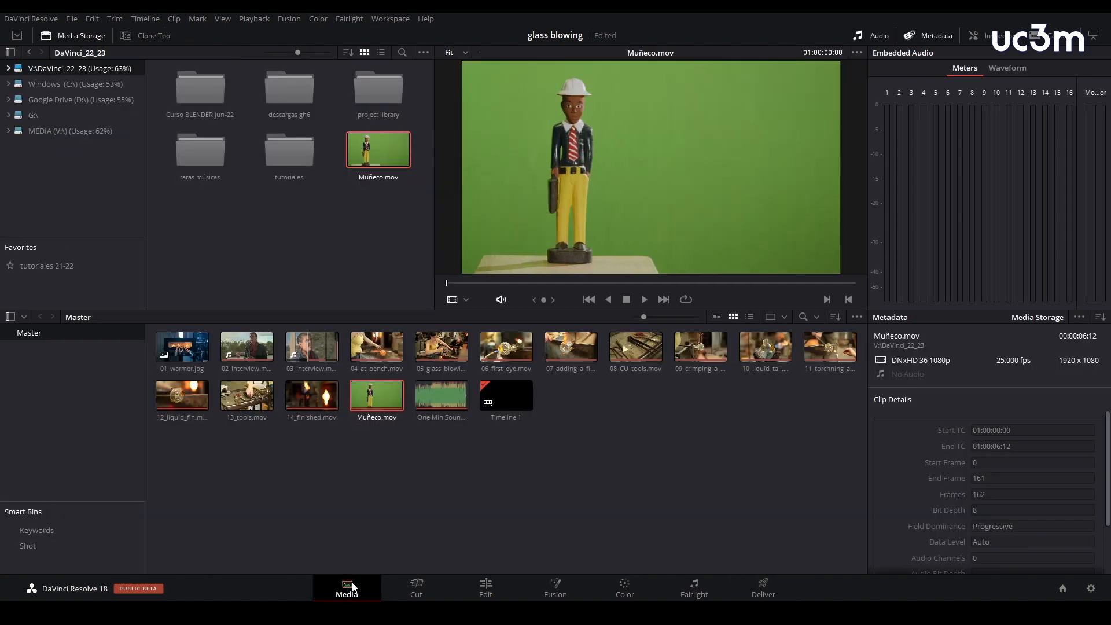
{"action": "left_click", "coordinate": [610, 502]}
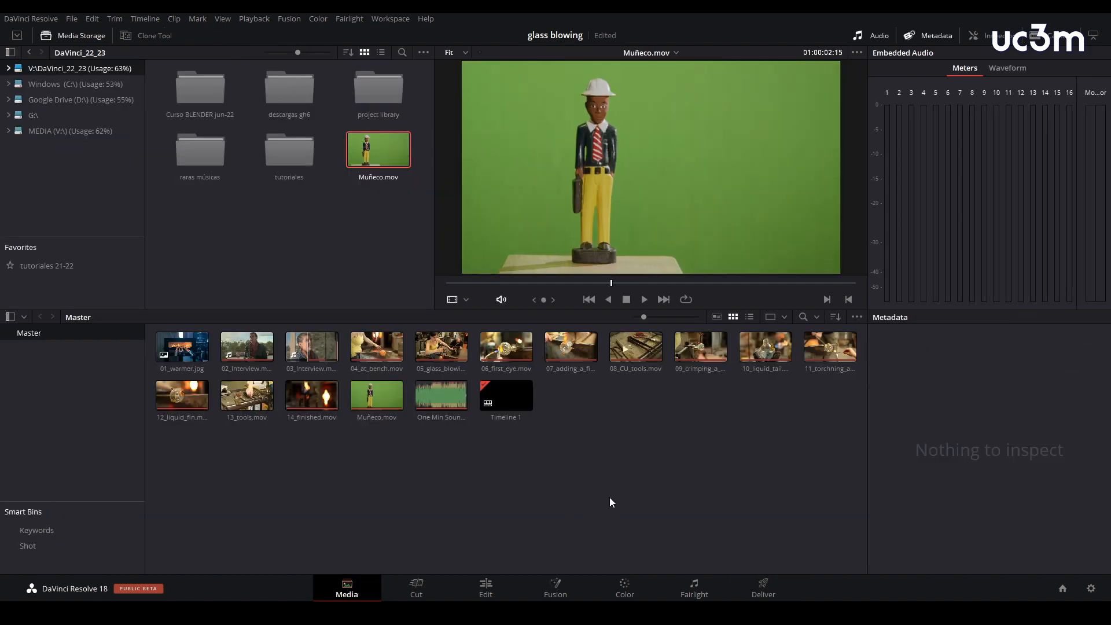